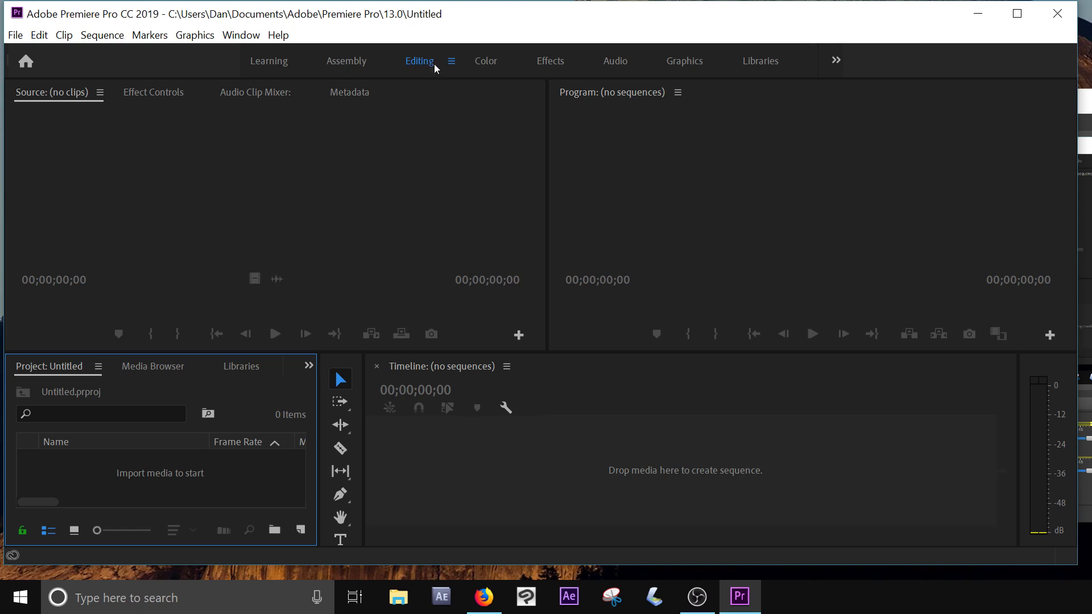
- Reset the Editing workspace to its saved layout
left_click(451, 62)
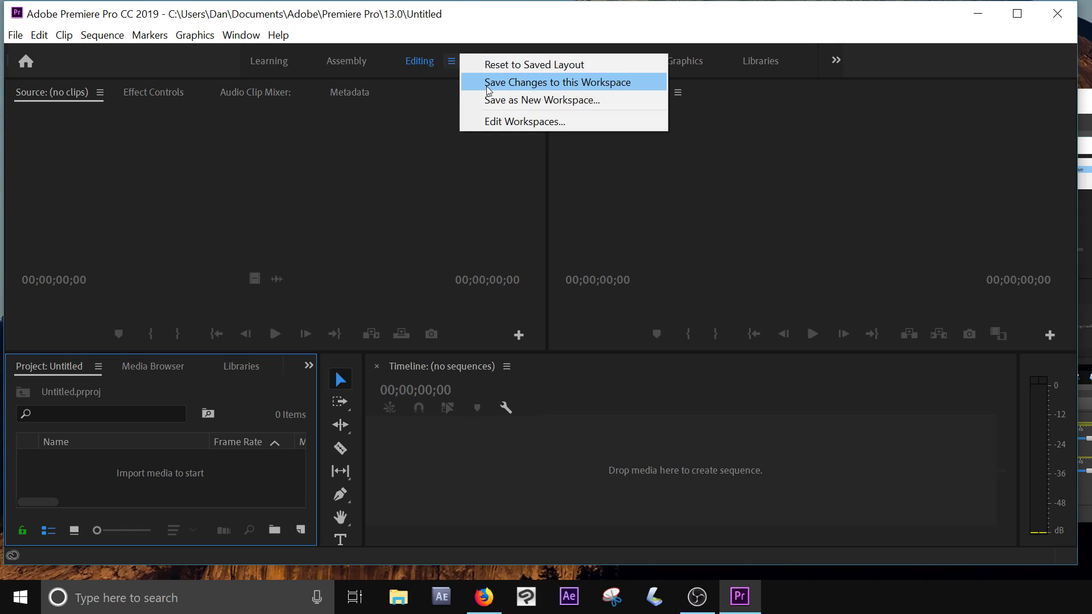
left_click(486, 83)
left_click(451, 61)
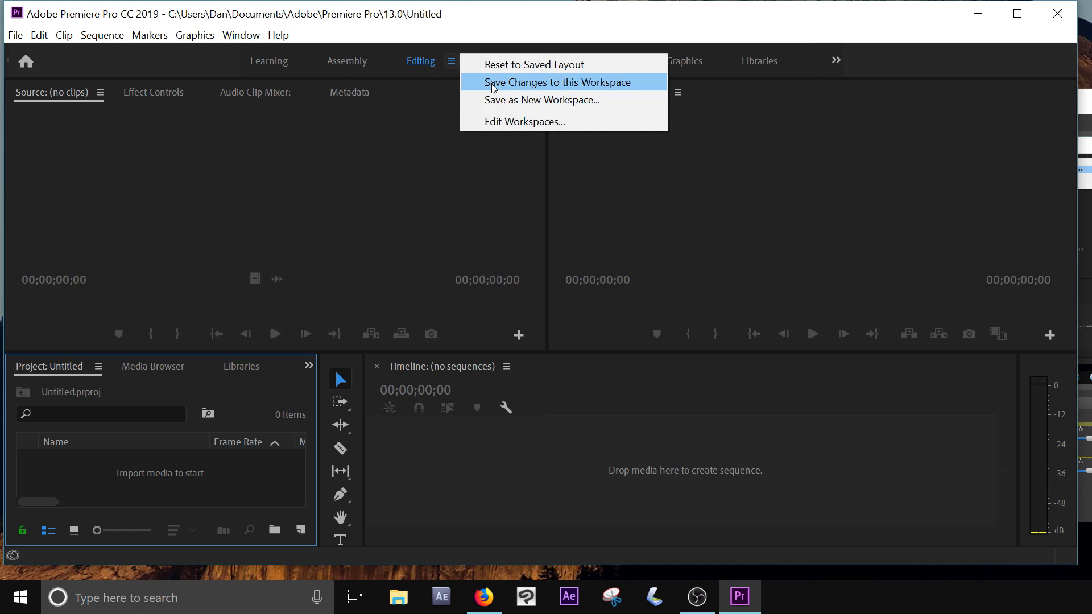
left_click(504, 69)
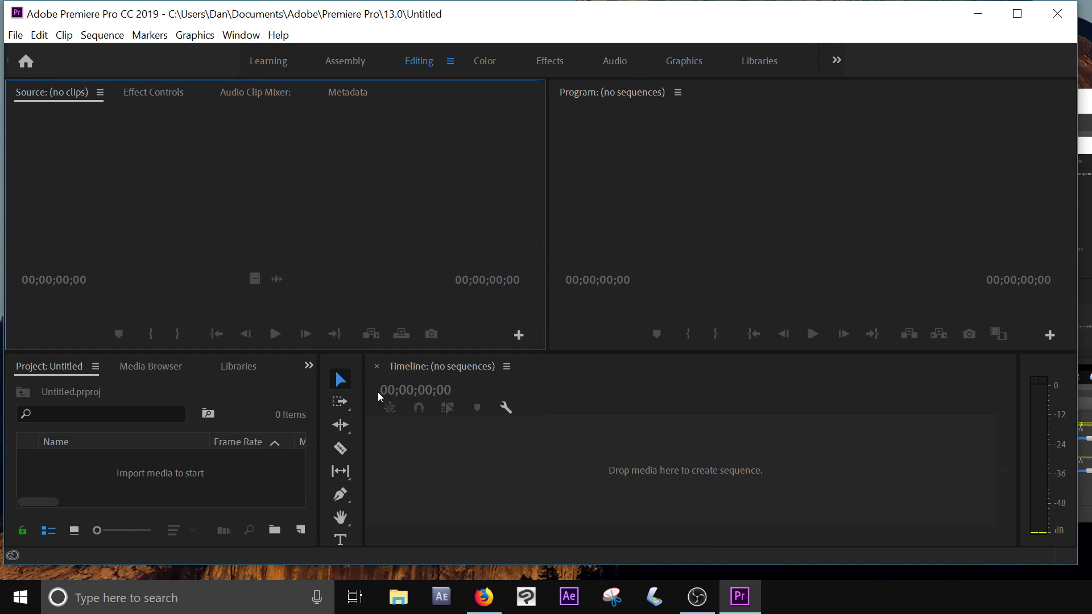
- Import the blah2 video from the Desktop and show the project items as a list
double_click(203, 473)
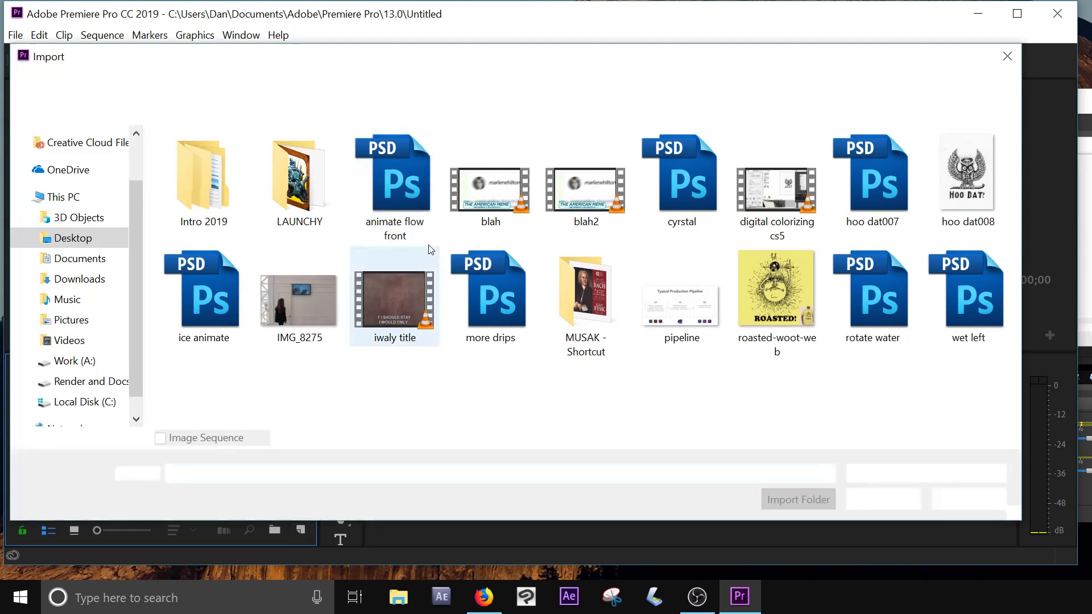
left_click(596, 196)
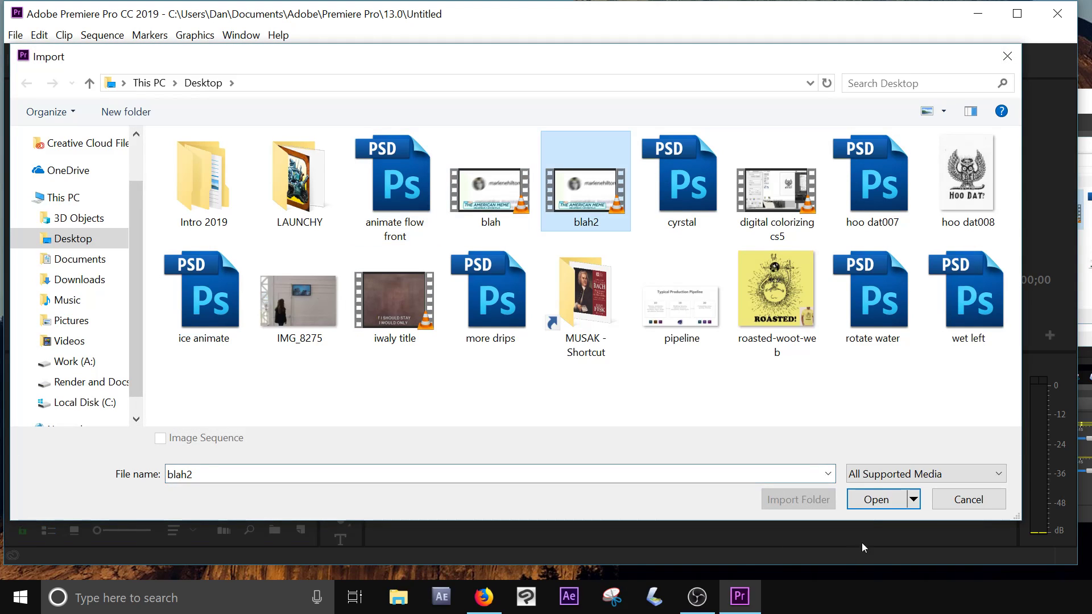
left_click(866, 498)
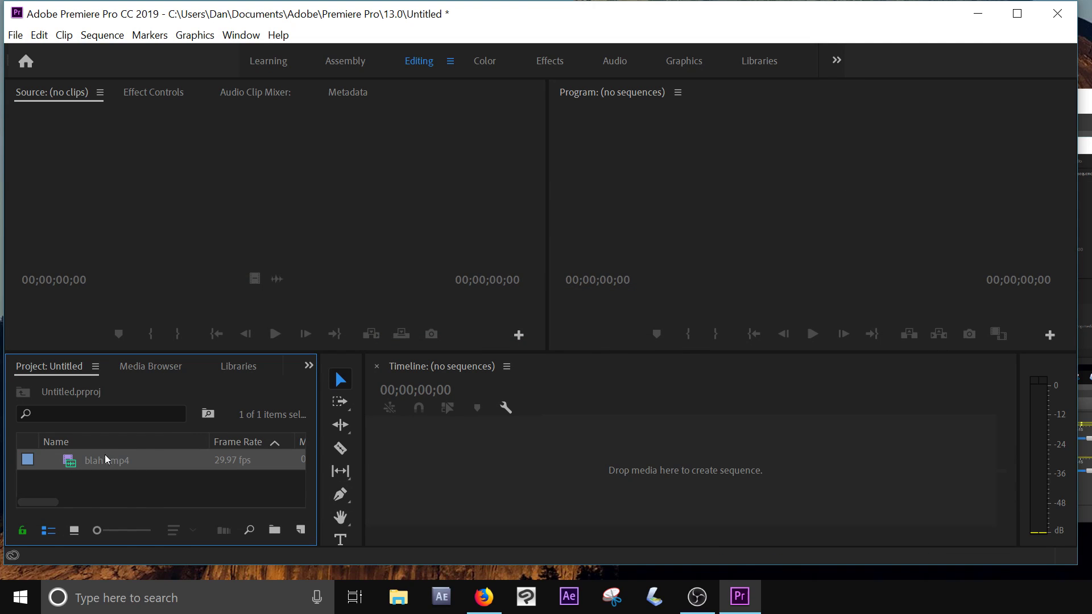
left_click(73, 533)
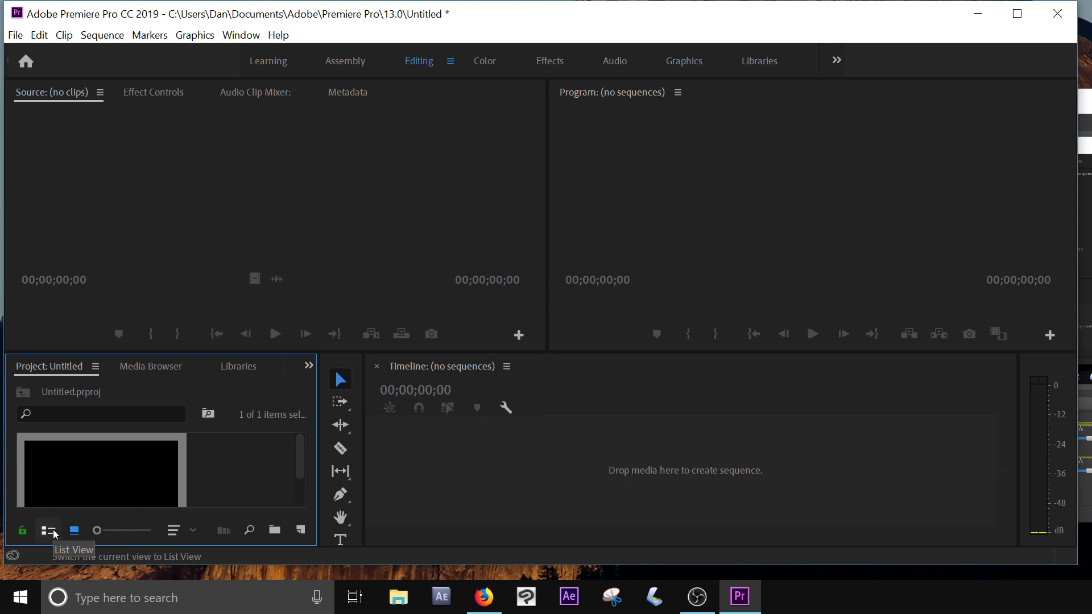
left_click(51, 533)
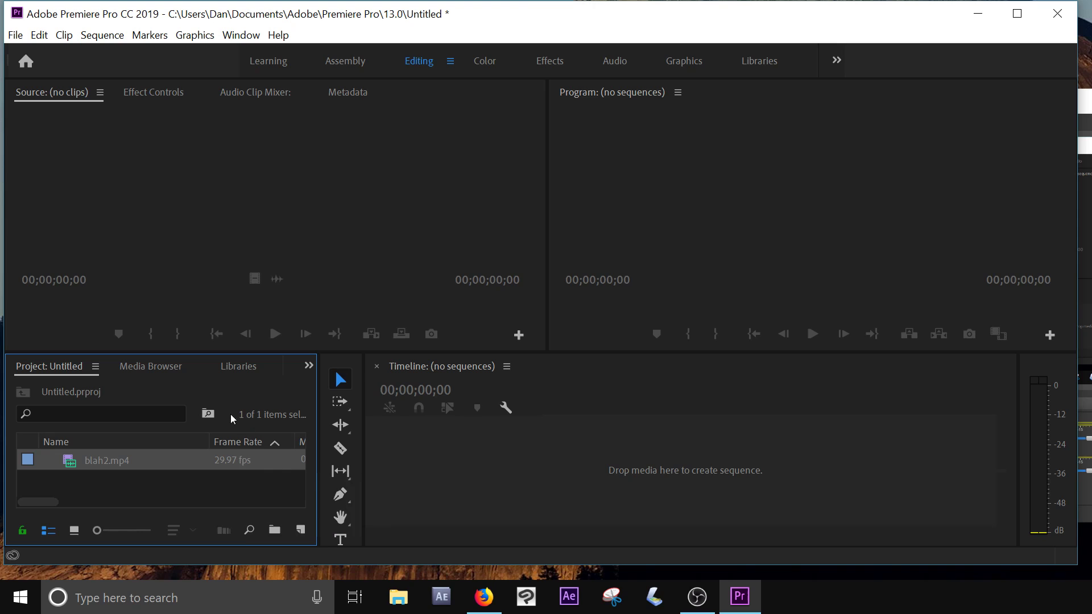
- Load blah2.mp4 in the Source Monitor and briefly preview it from about 00:01:59:04
left_click(90, 463)
double_click(62, 462)
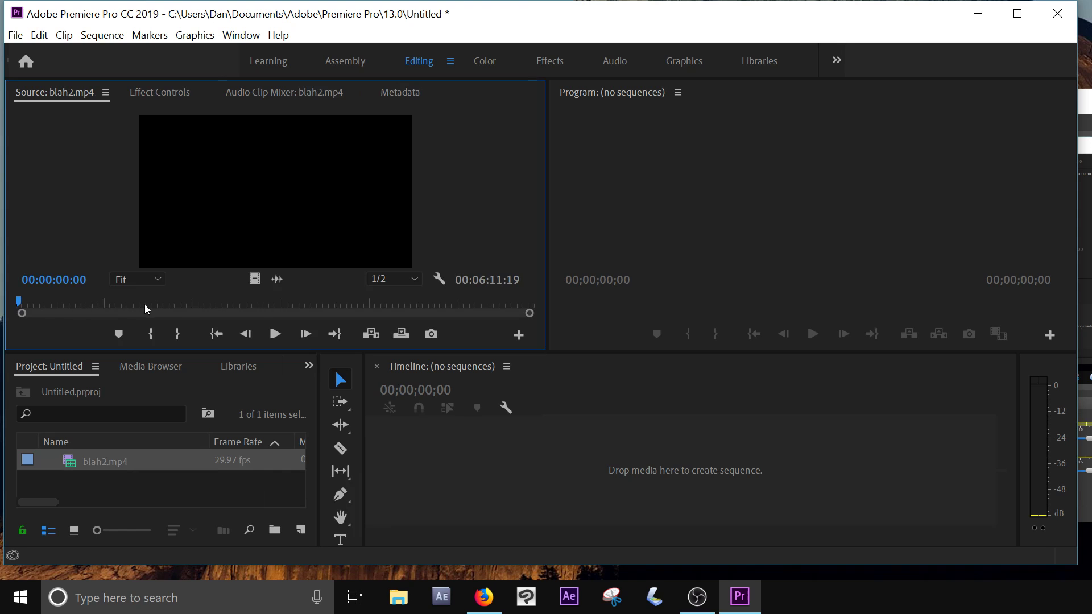
left_click_drag(144, 305, 183, 304)
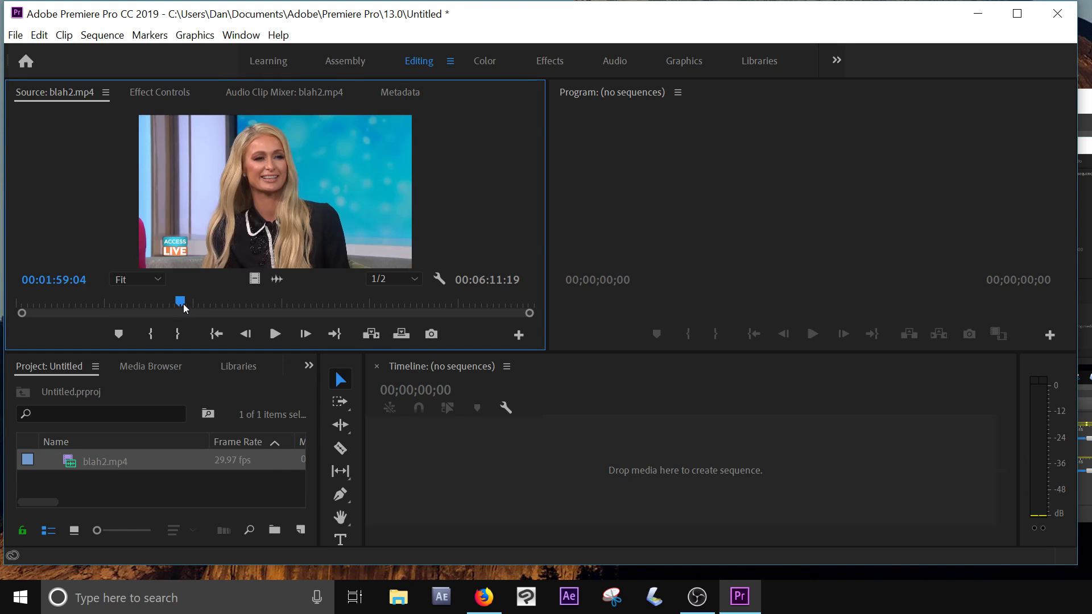
key("space")
key("space")
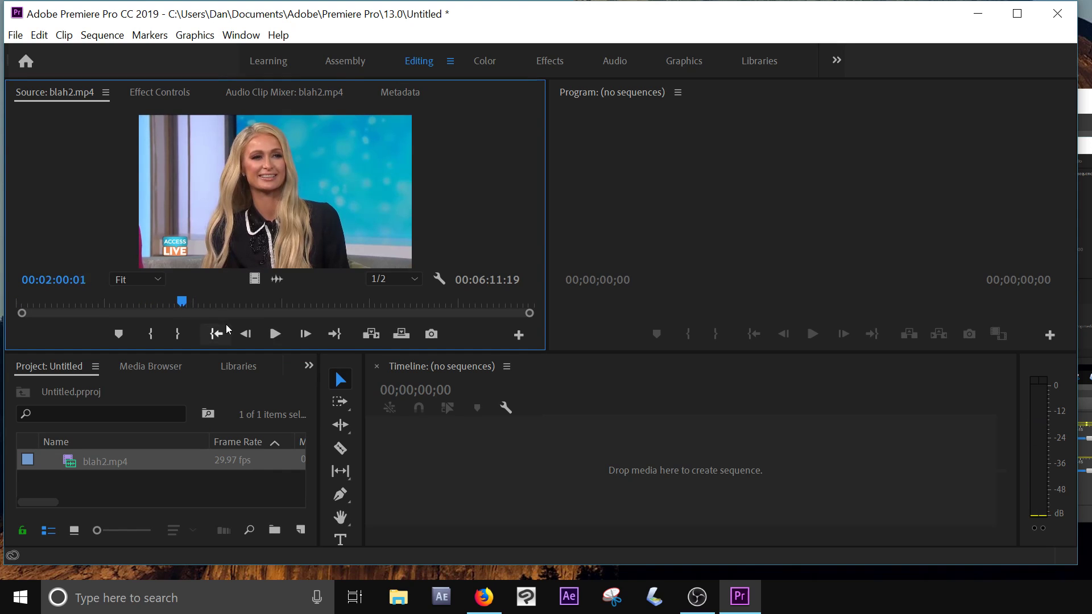
left_click(274, 333)
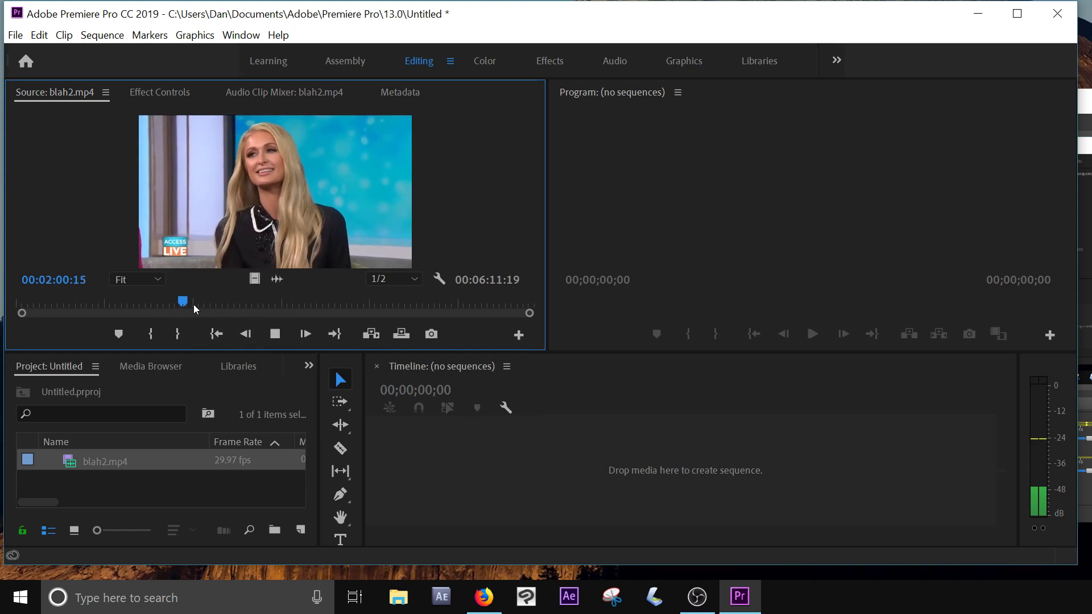
key("space")
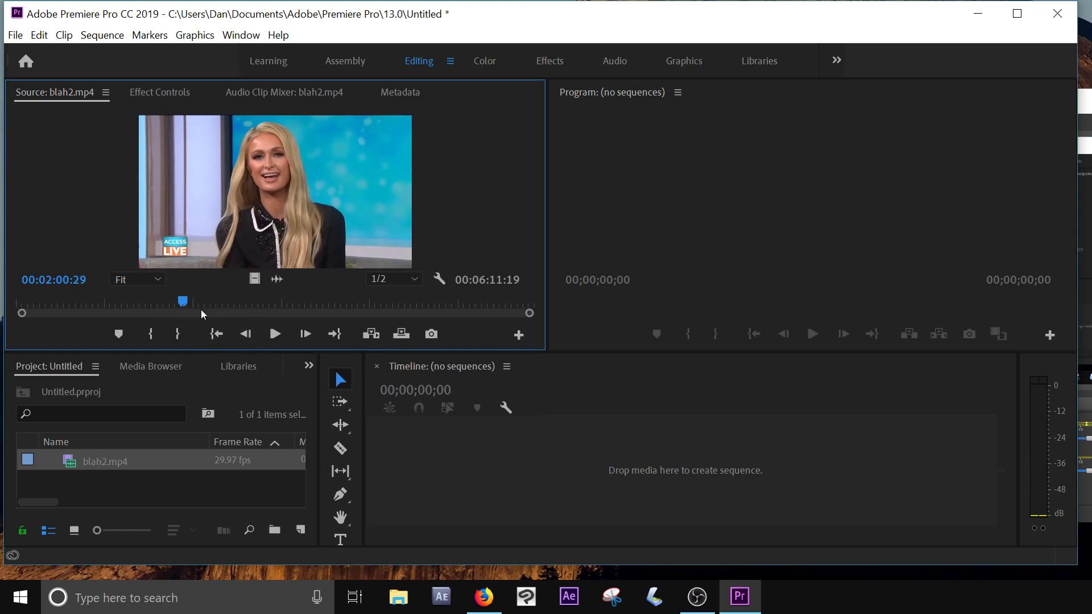
- Mark an In point at 00:01:58:16 and an Out point at 00:02:07:05 in the source clip
left_click_drag(183, 305, 180, 306)
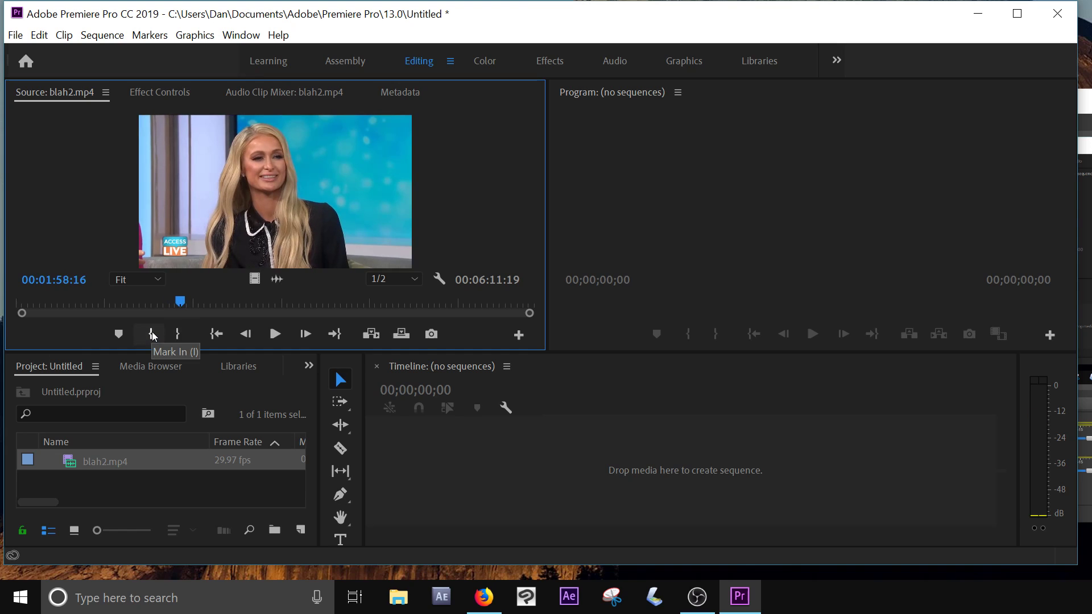
left_click(152, 334)
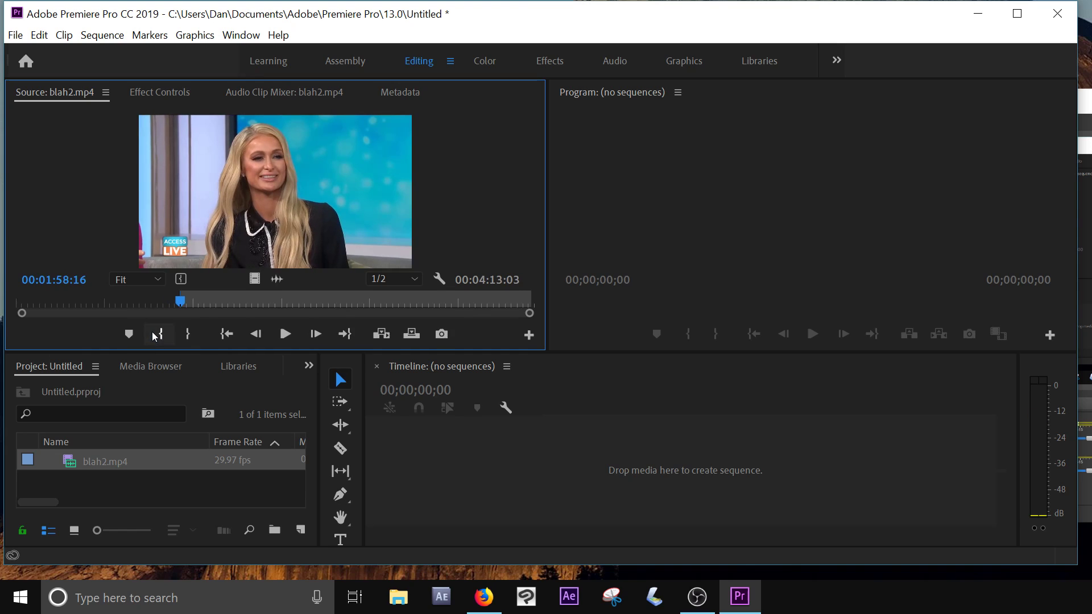
left_click_drag(180, 305, 192, 307)
left_click(188, 335)
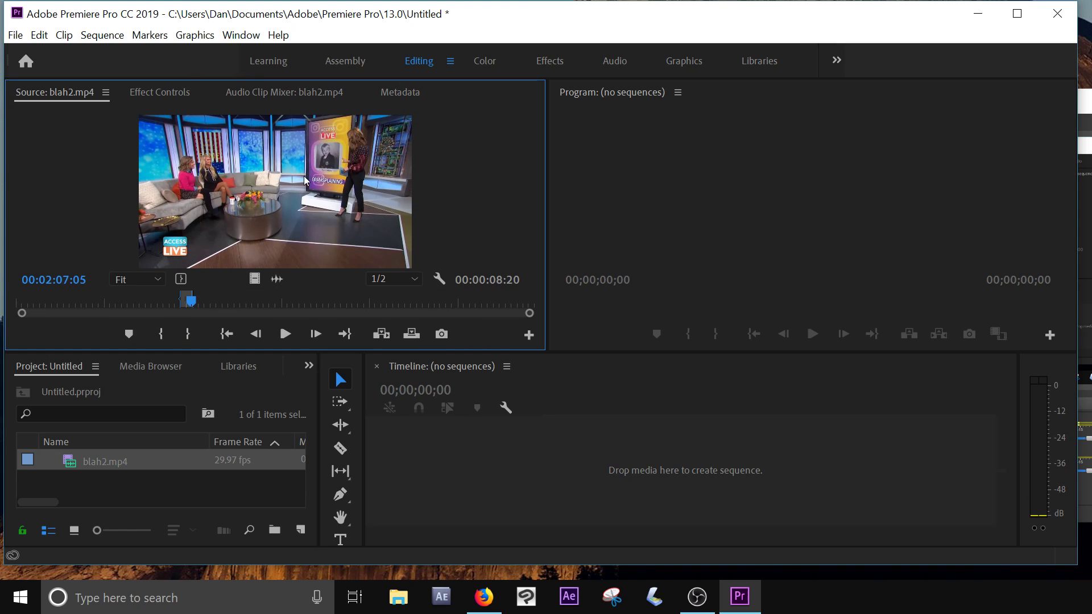
- Create a sequence from the marked section and extend the end of its clip to about 00:00:10:20
left_click_drag(291, 183, 304, 532)
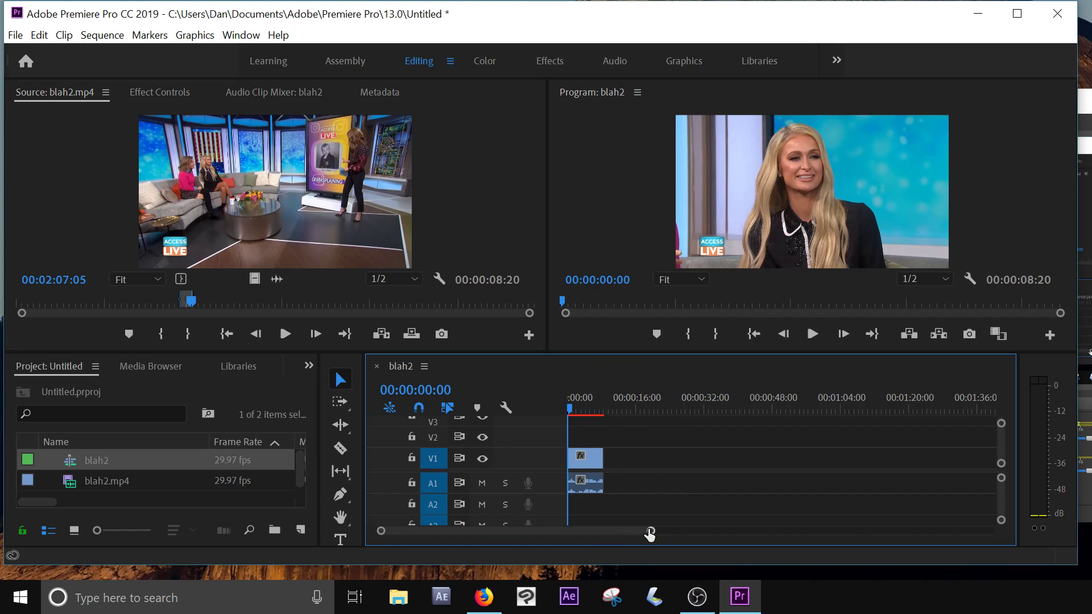
left_click_drag(650, 534, 606, 545)
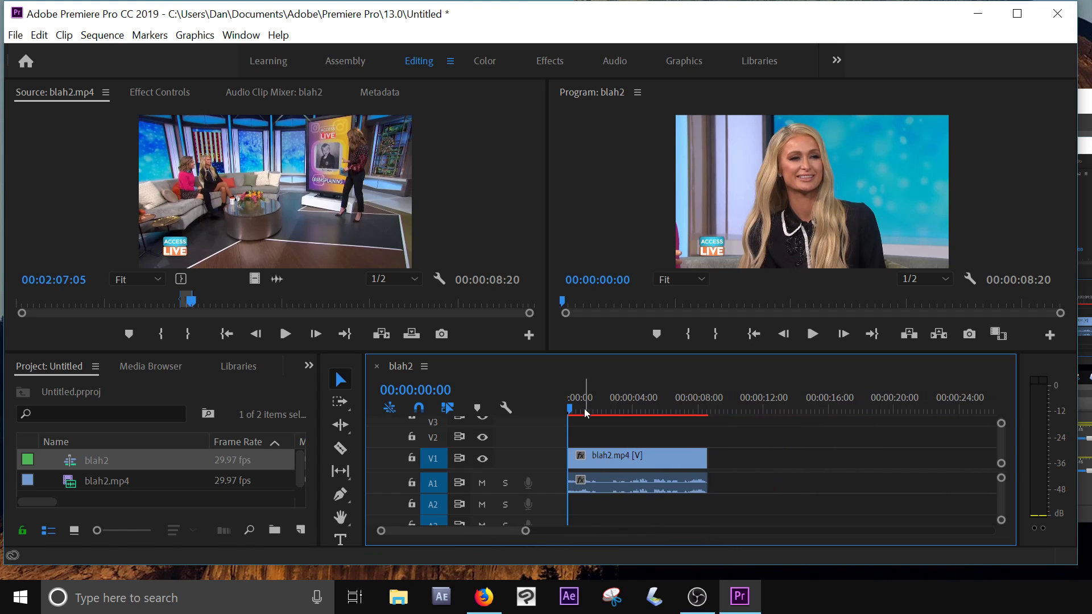
left_click_drag(586, 413, 738, 462)
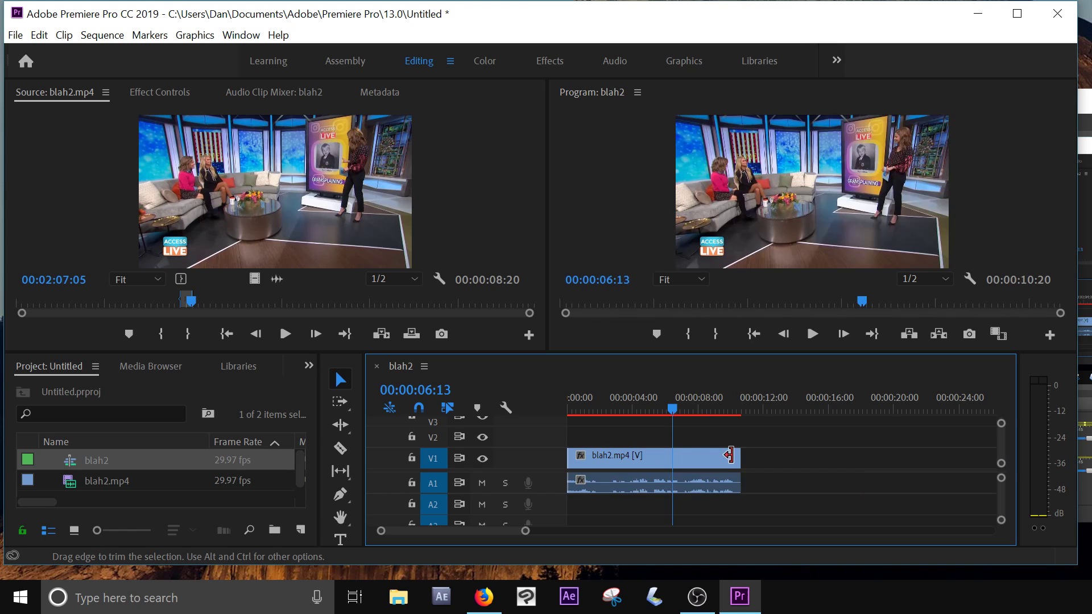
left_click_drag(696, 407, 705, 409)
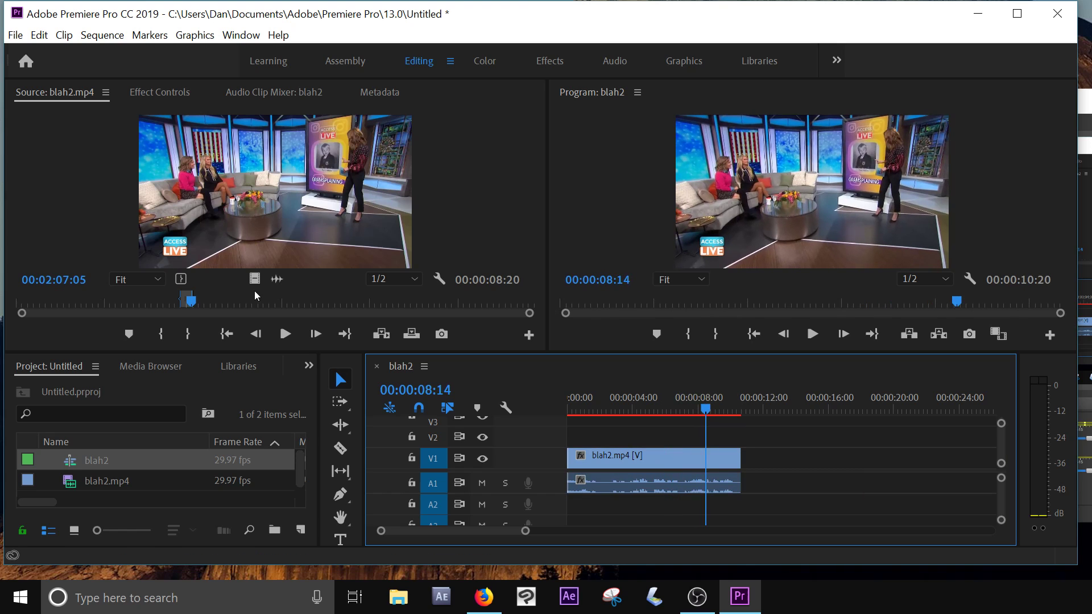
- Mark a second source section about 24:22 long ending at 00:03:28:01 and append it after the first clip in the sequence
left_click_drag(254, 299, 304, 307)
key("i")
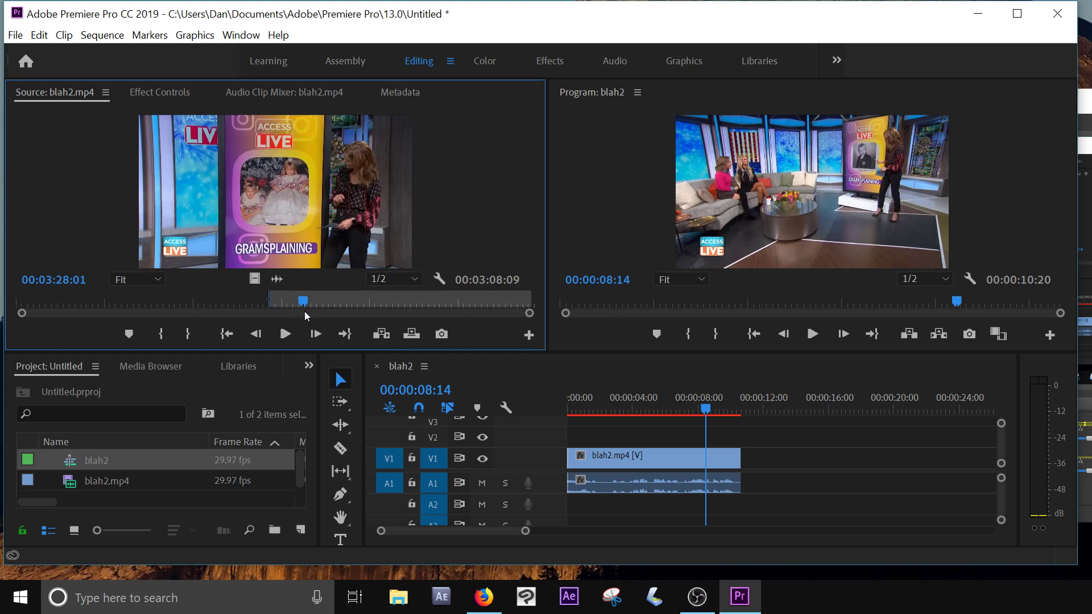
key("o")
left_click_drag(352, 250, 753, 469)
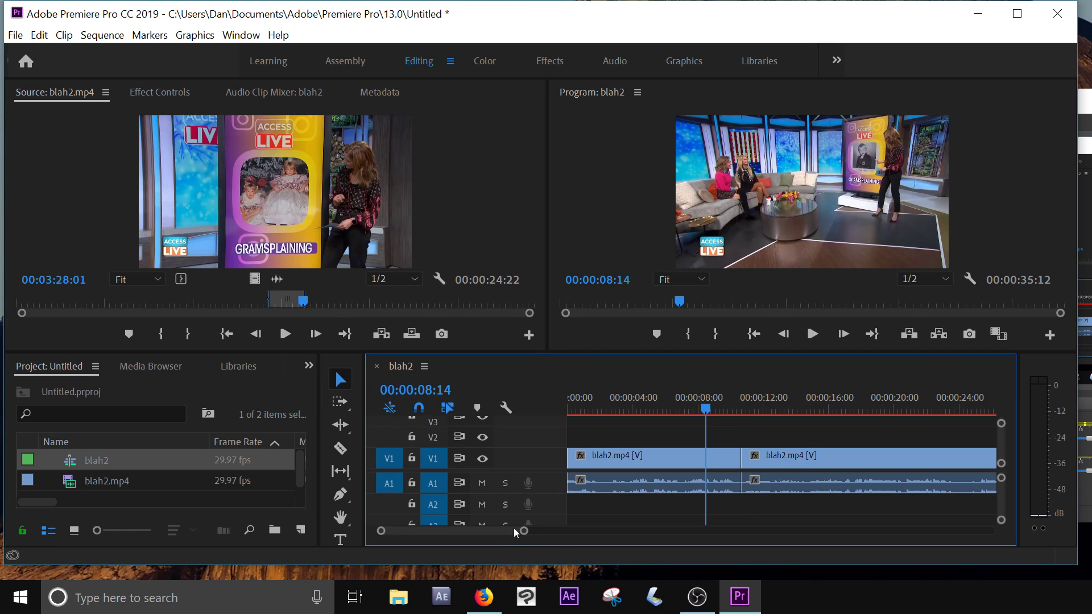
left_click_drag(524, 533, 620, 546)
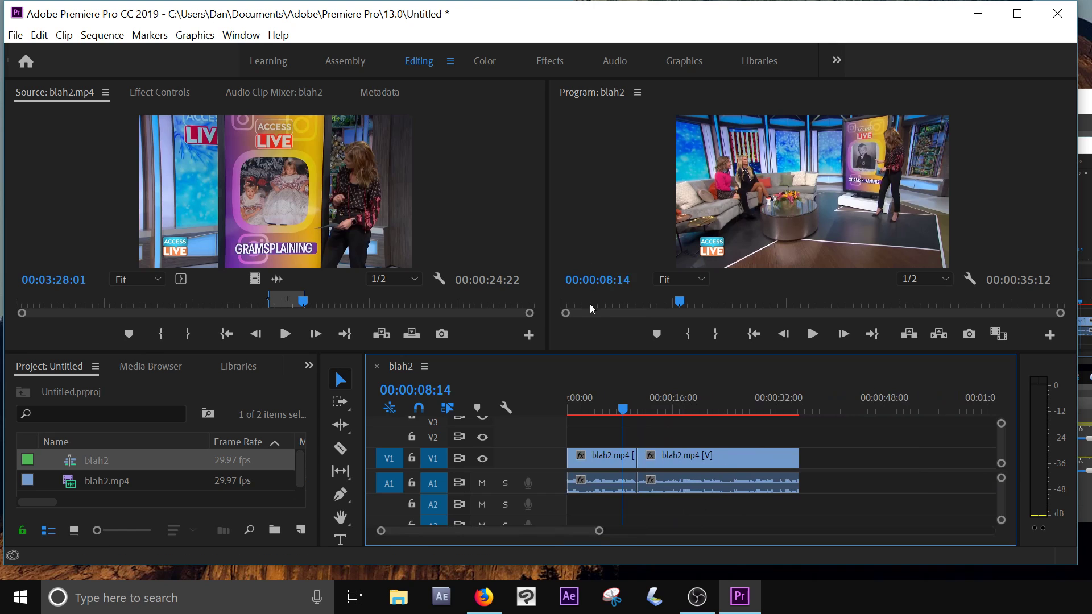
- Split the second timeline clip at four points with the Razor tool
left_click(341, 449)
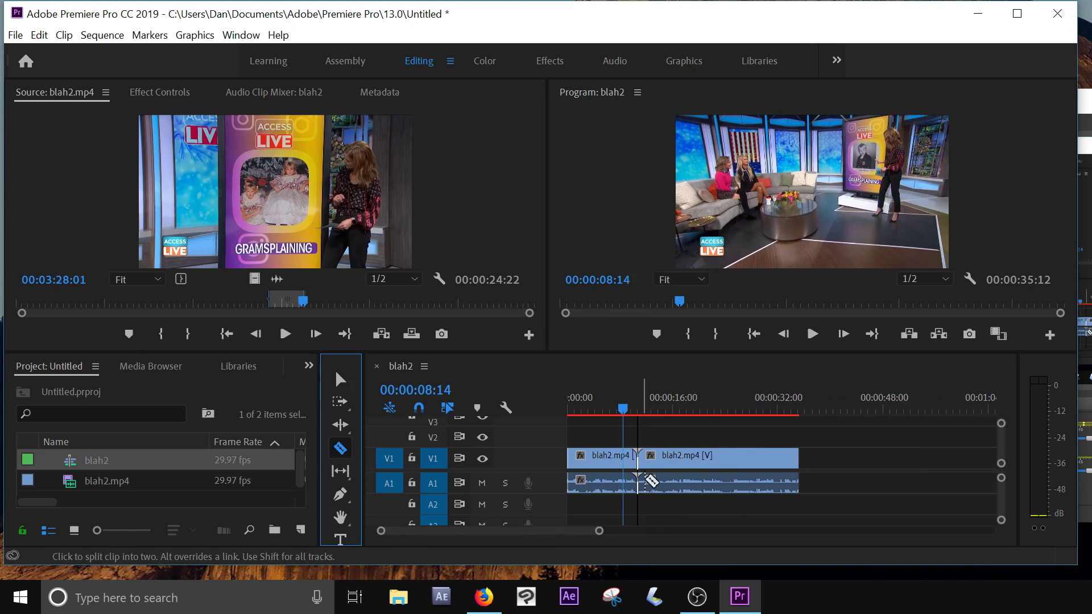
left_click(675, 458)
left_click(691, 458)
left_click(726, 458)
left_click(766, 459)
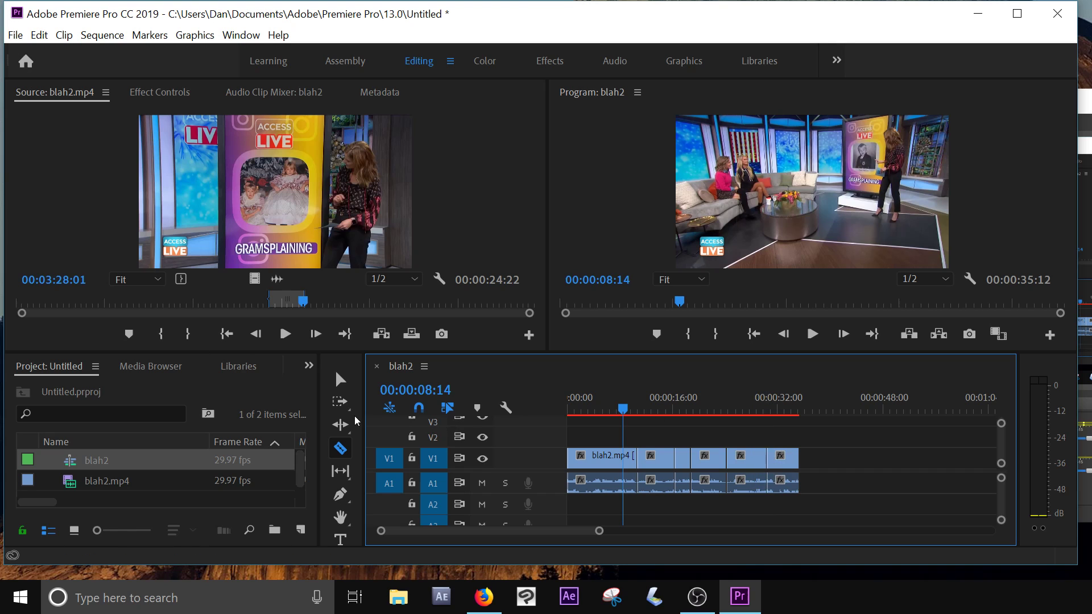
- Insert the third piece of the second clip ahead of its first piece and ripple delete the gap left behind
left_click(341, 379)
left_click_drag(711, 458, 660, 463)
key("ctrl")
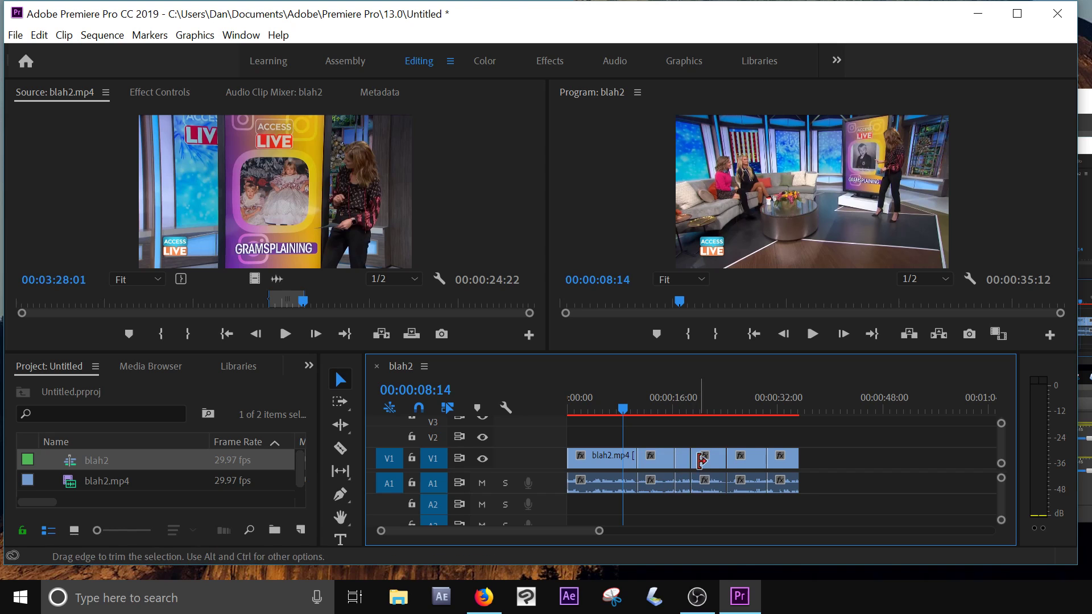
left_click_drag(705, 461, 653, 465)
key("ctrl")
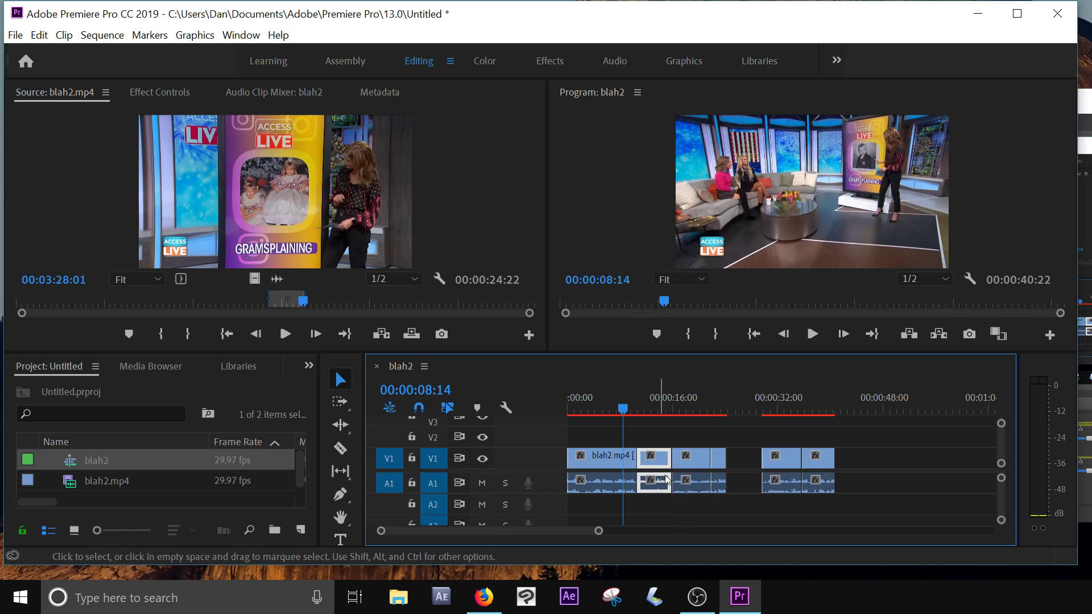
right_click(747, 464)
left_click(762, 471)
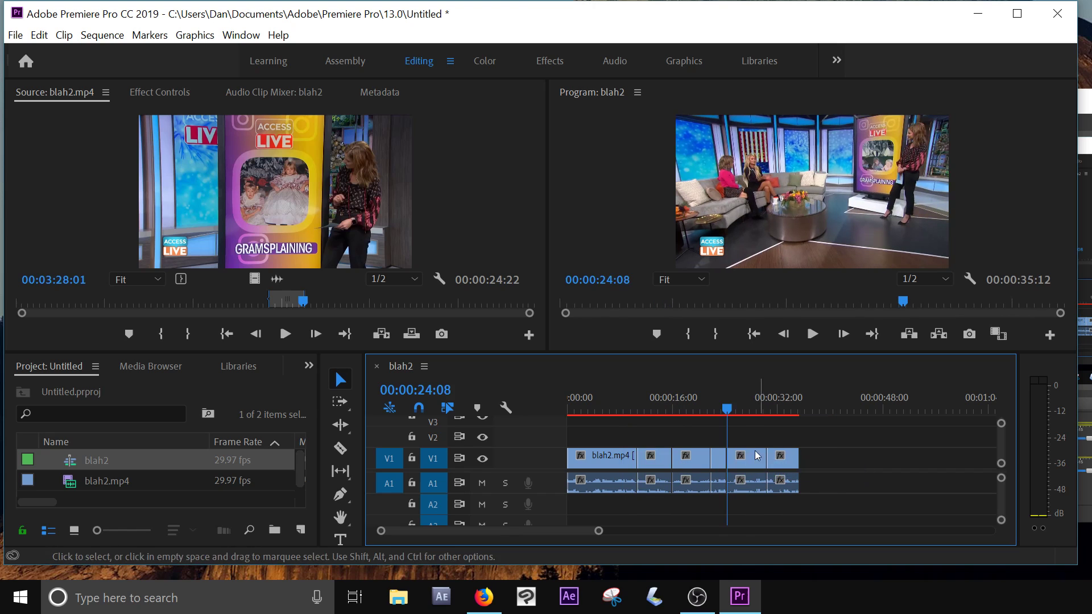
- Paste four copies of the last clip piece in a row from the sequence's end at 00:00:35:12
left_click_drag(746, 409, 761, 412)
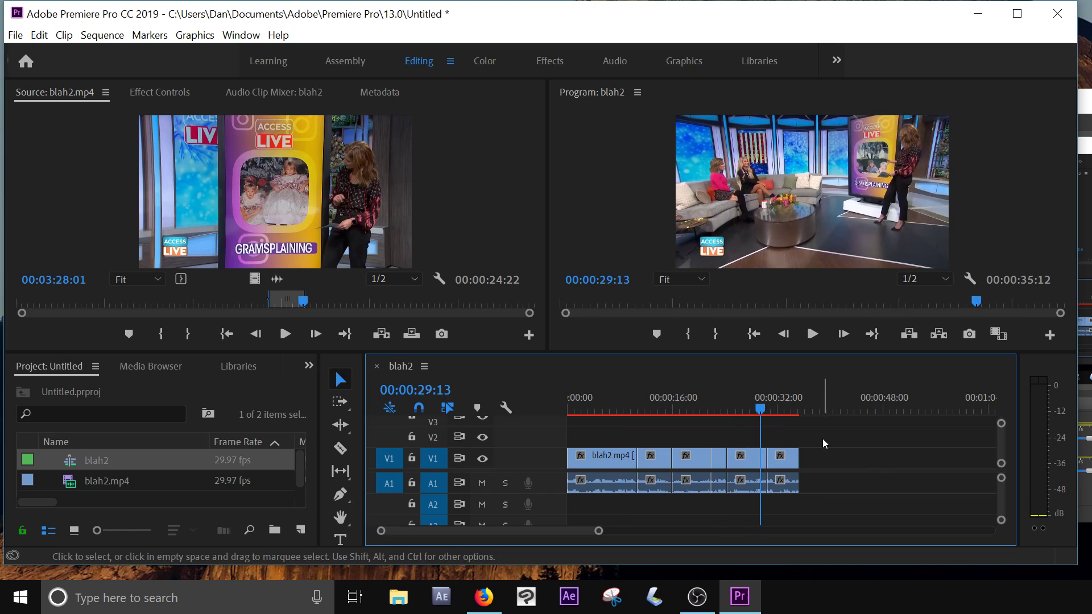
left_click_drag(823, 440, 652, 515)
left_click(817, 453)
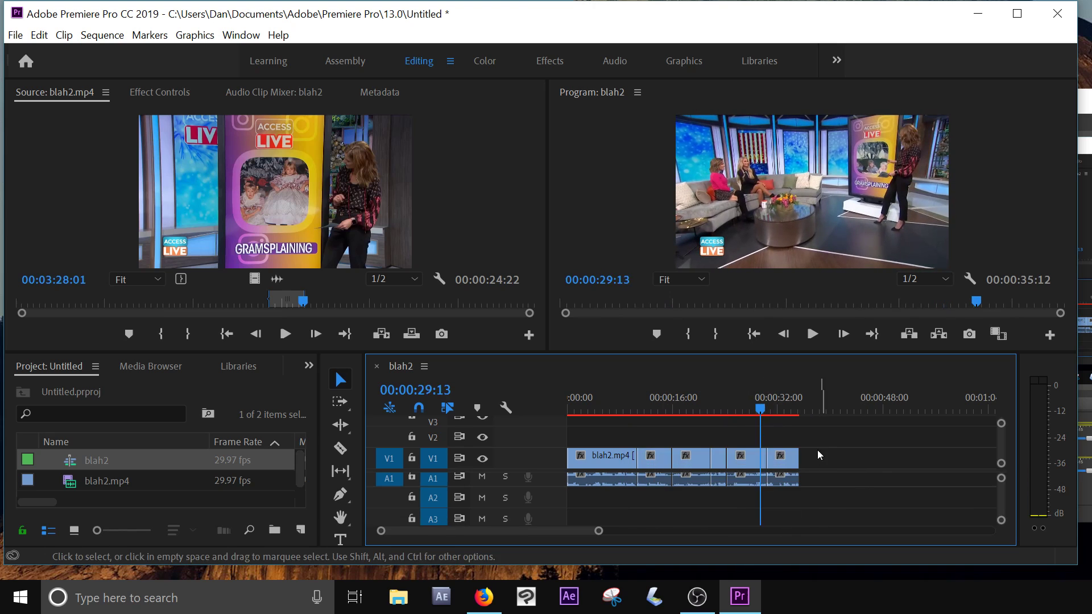
left_click(790, 459)
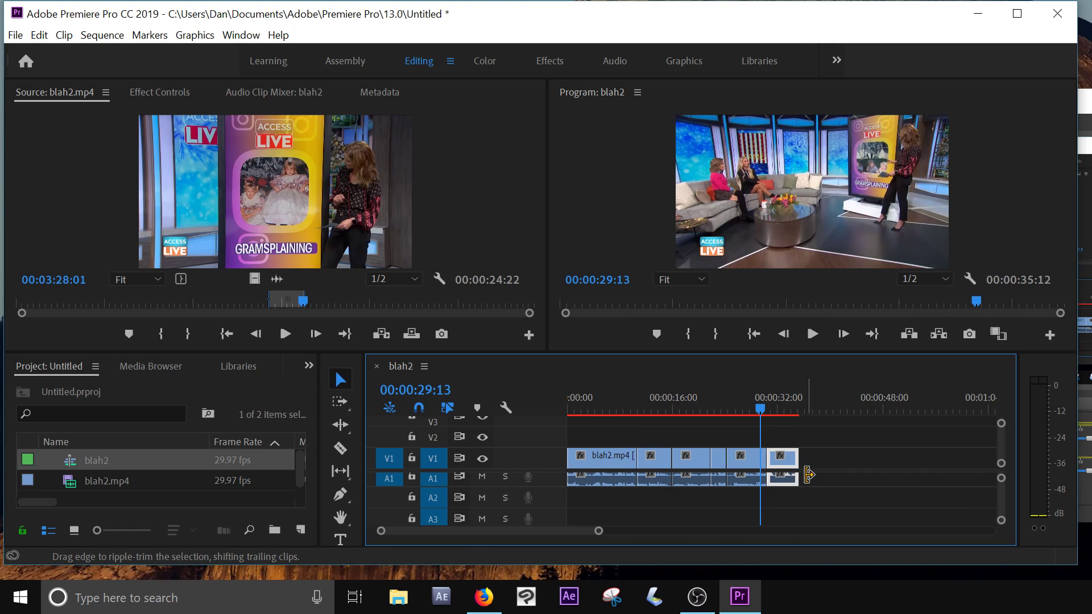
left_click_drag(765, 405, 798, 421)
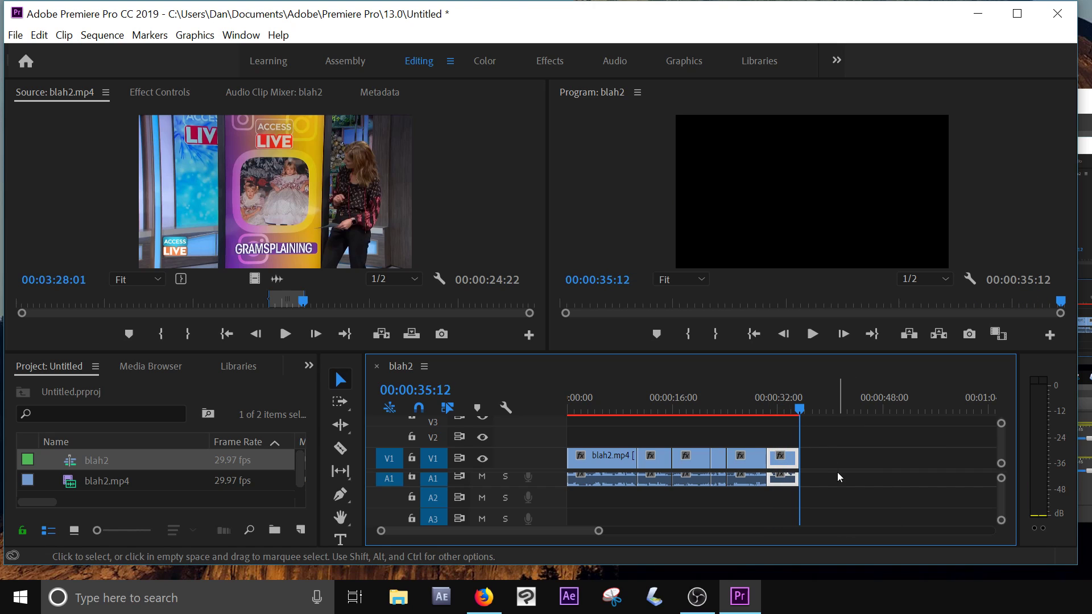
key("ctrl+v")
key("ctrl+v")
key("ctrl+v")
key("ctrl+v")
- Reverse the speed of the first pasted clip copy after 00:00:35:12 and scrub through it to check the playback
left_click(823, 409)
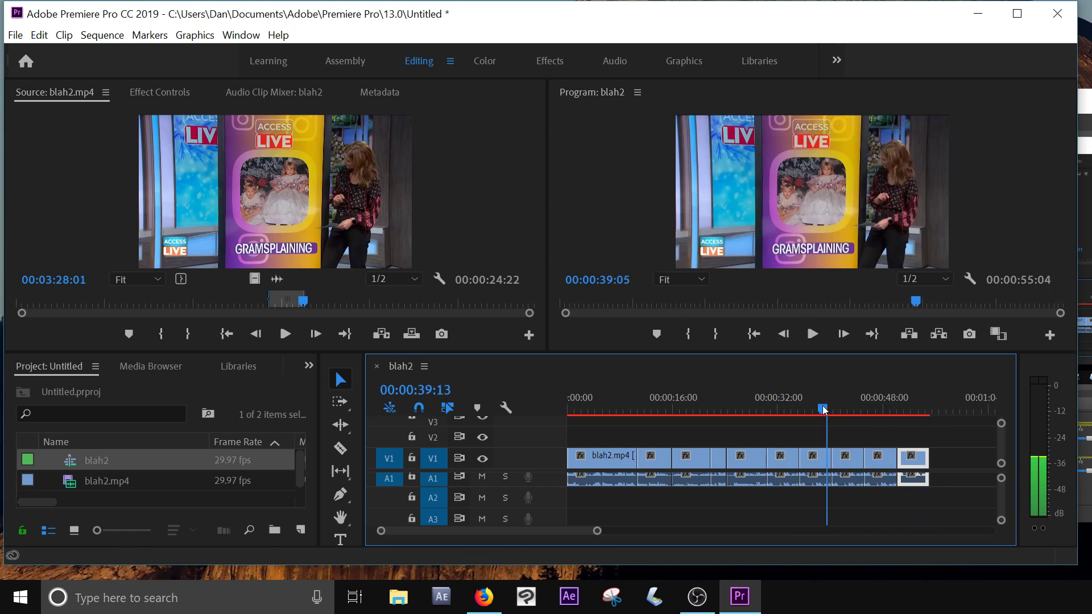
left_click_drag(823, 408, 813, 463)
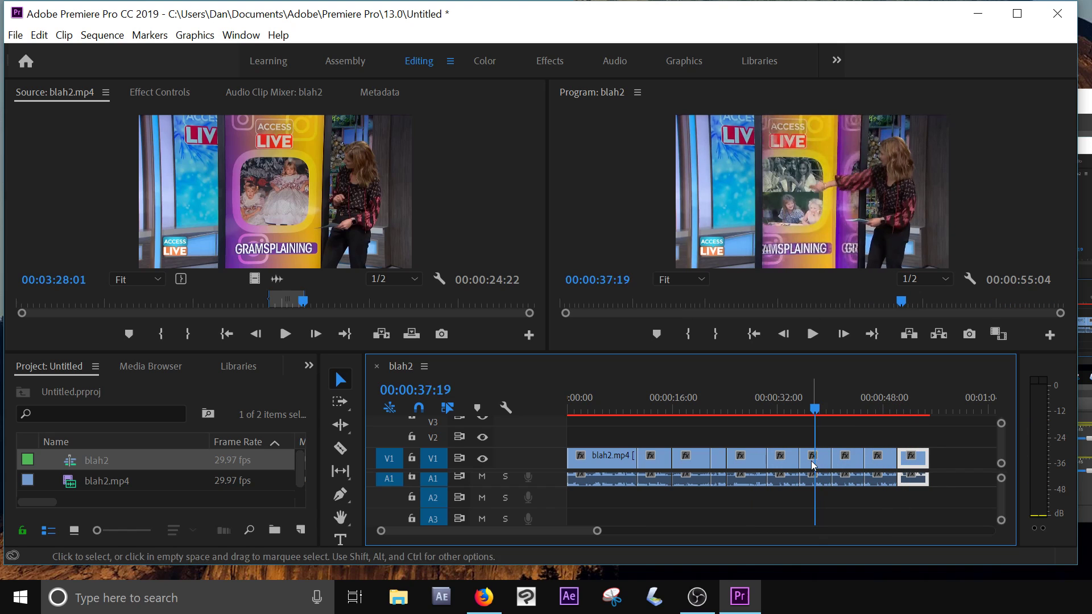
right_click(827, 464)
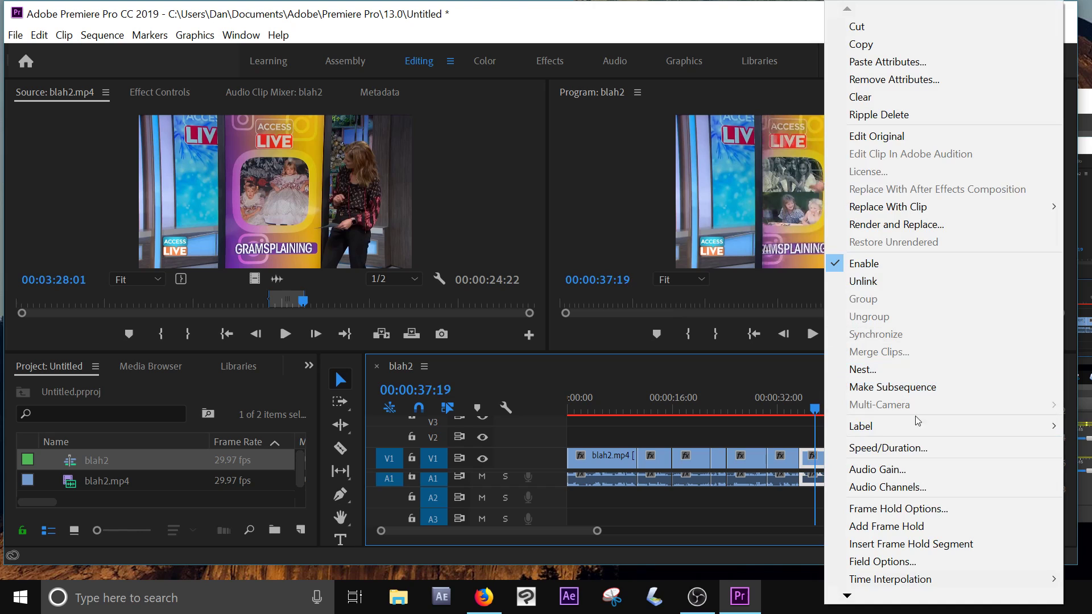
left_click(909, 447)
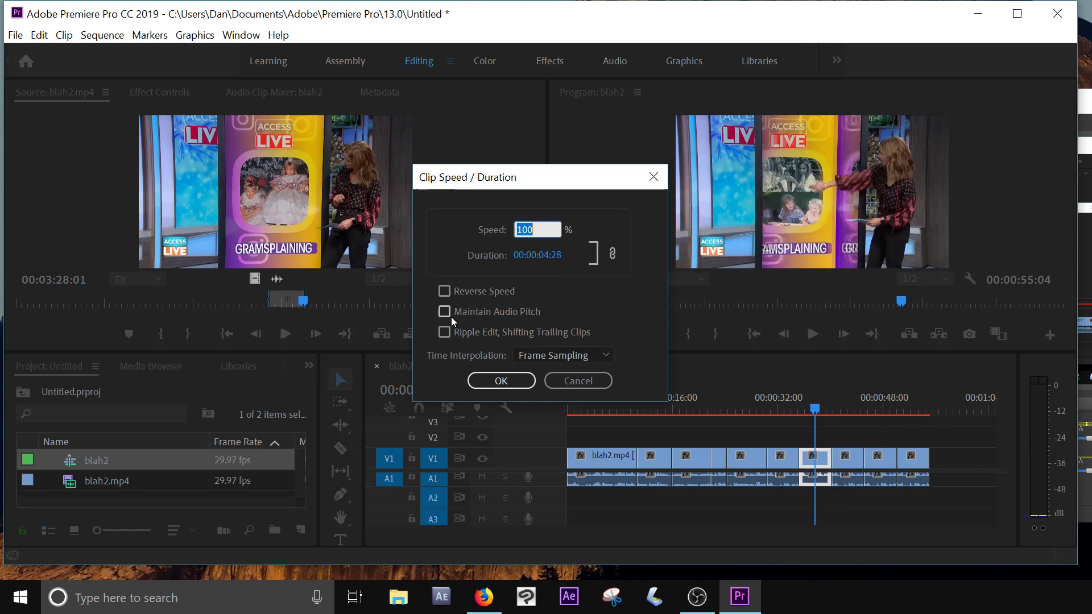
left_click(469, 290)
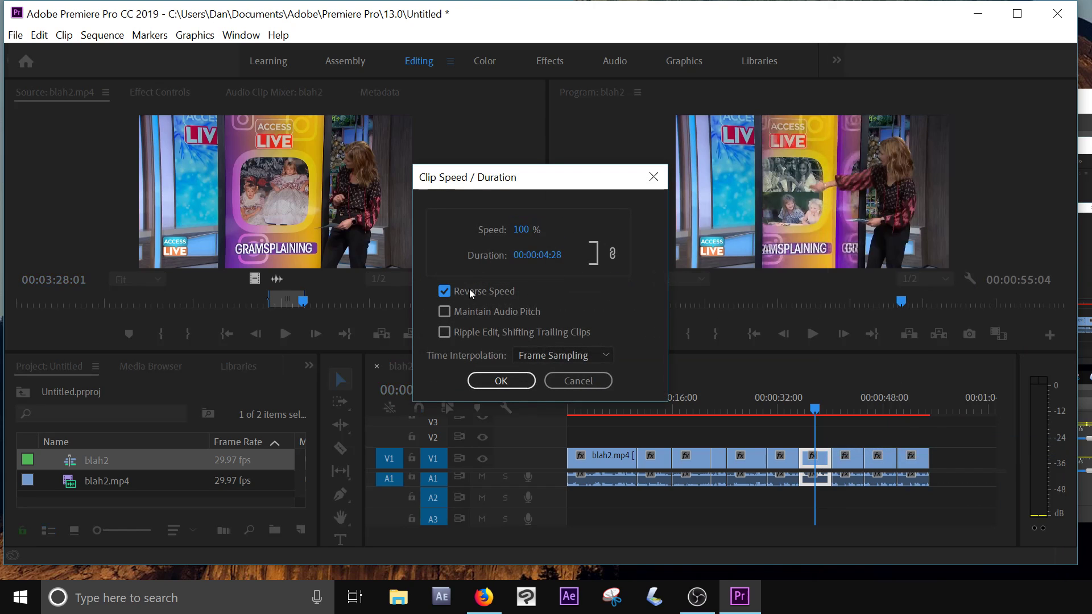
left_click(510, 387)
left_click_drag(803, 404, 838, 411)
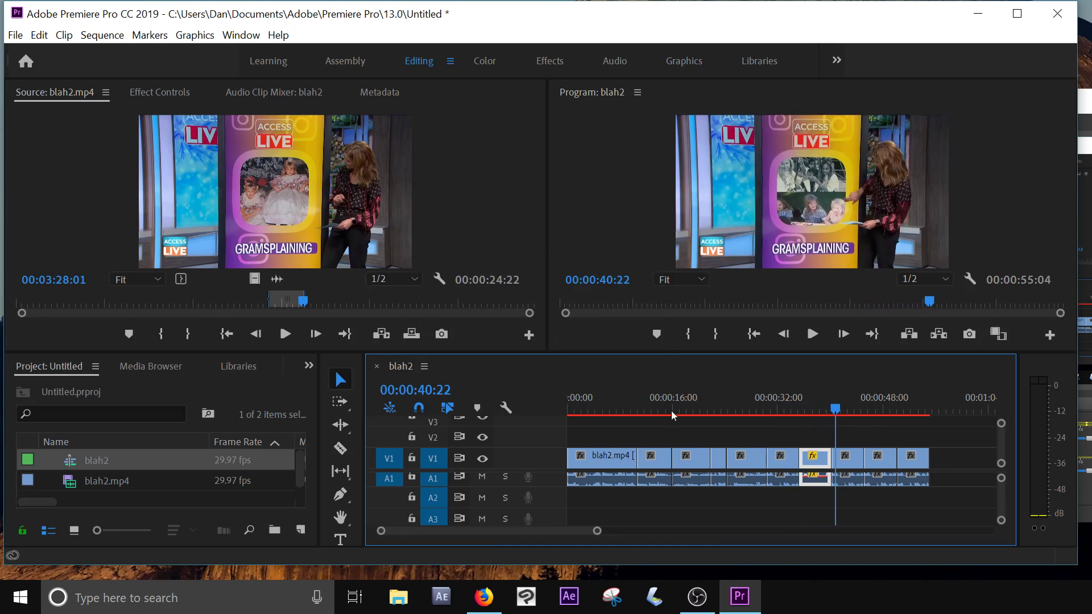
- Enlarge the project area and import the audio file green eggs and ham from the MUSAK folder's 24 stories for children by dr. seuss subfolder
left_click(302, 481)
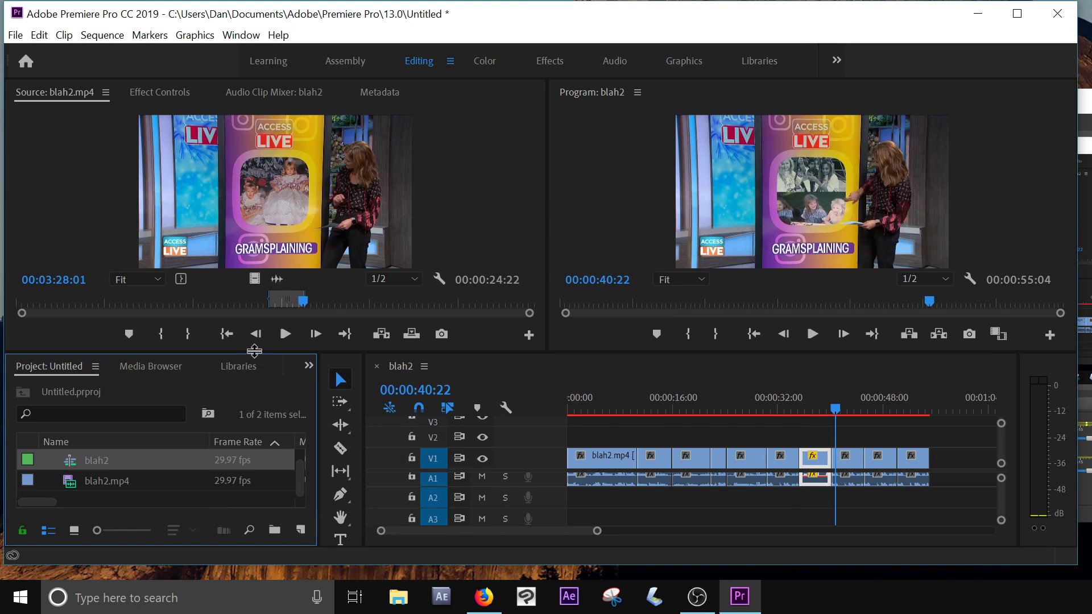
left_click_drag(254, 351, 250, 291)
double_click(124, 480)
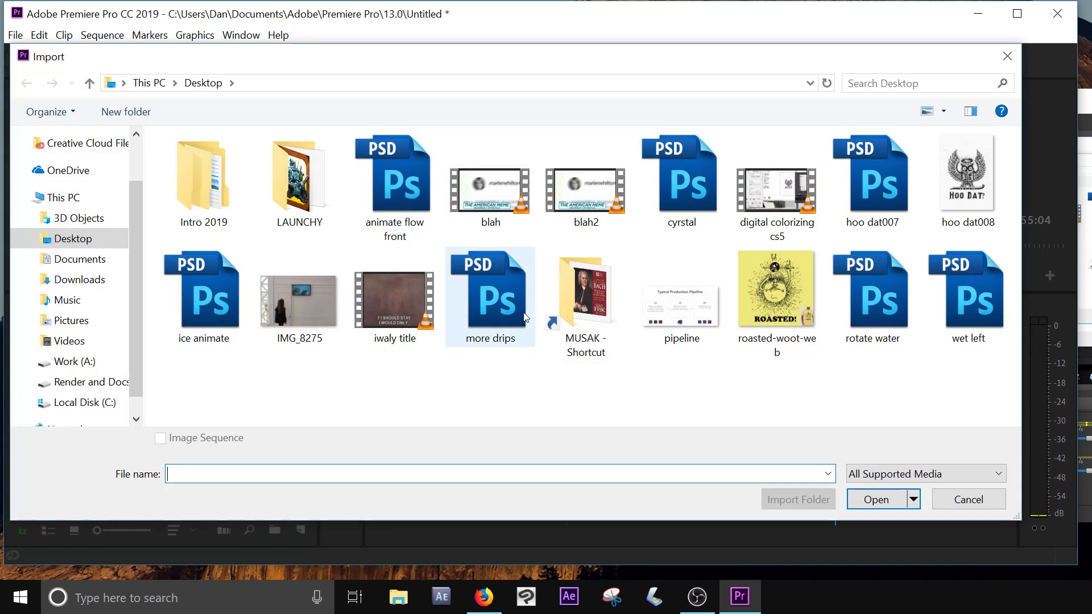
double_click(589, 296)
left_click(212, 165)
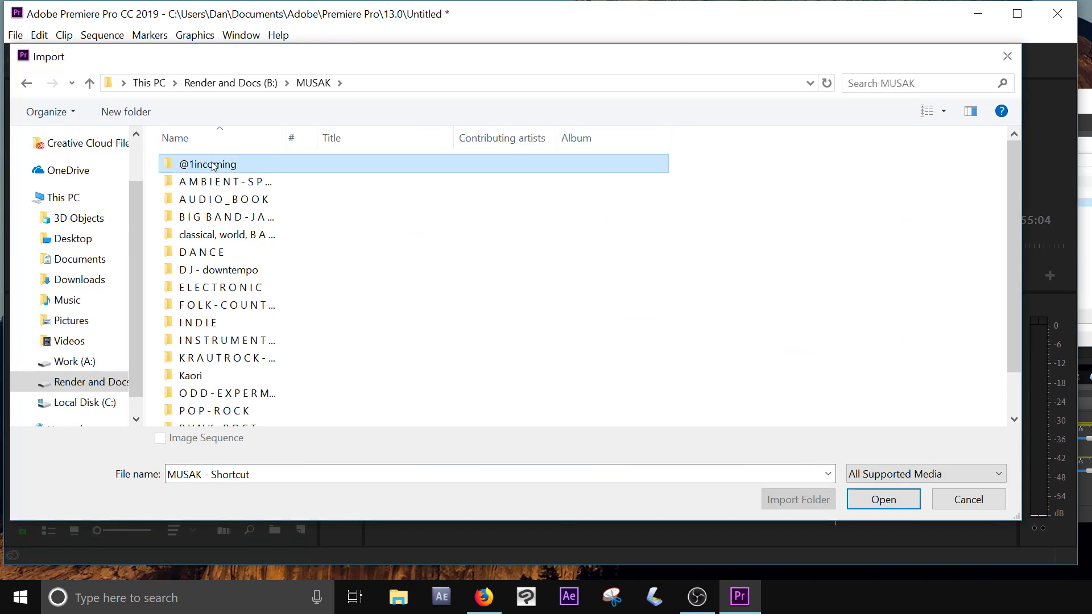
double_click(212, 164)
double_click(302, 300)
left_click(364, 270)
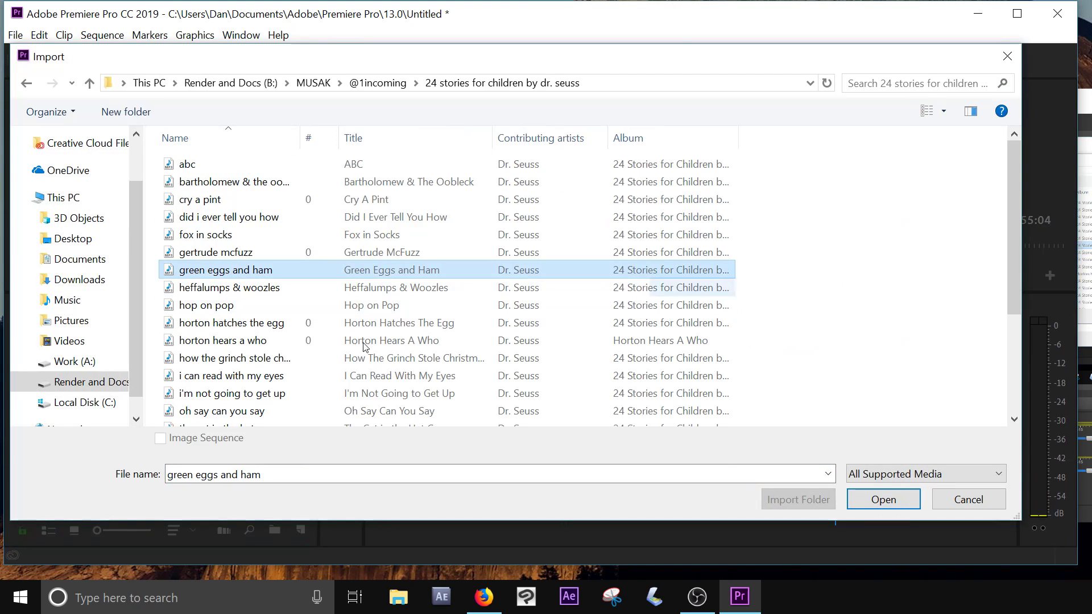
left_click(896, 503)
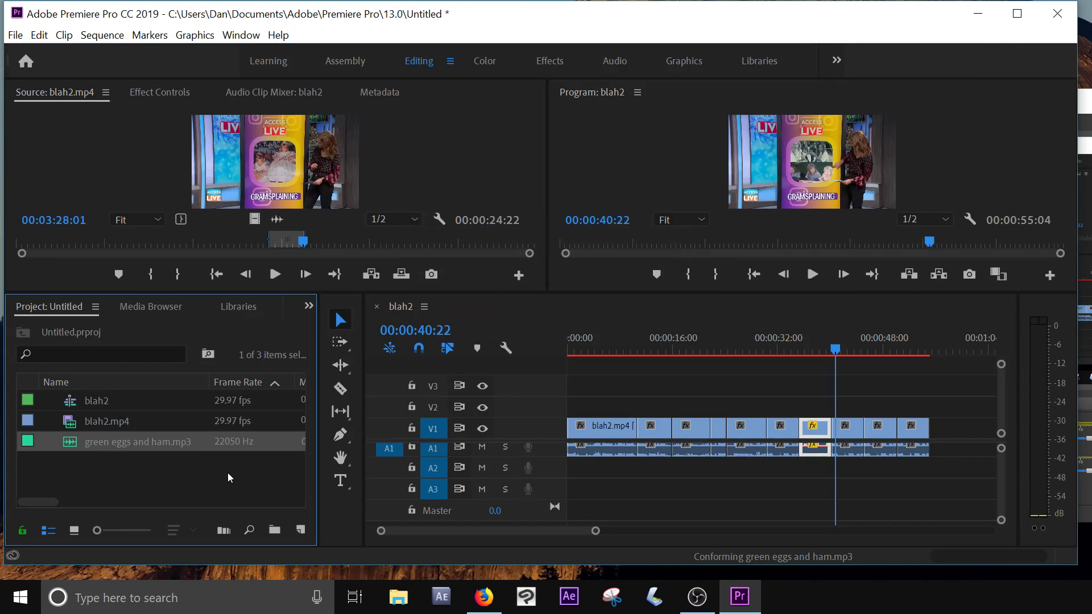
- Preview green eggs and ham.mp3 in the source monitor and place the whole file on track A2 at the sequence start
double_click(69, 443)
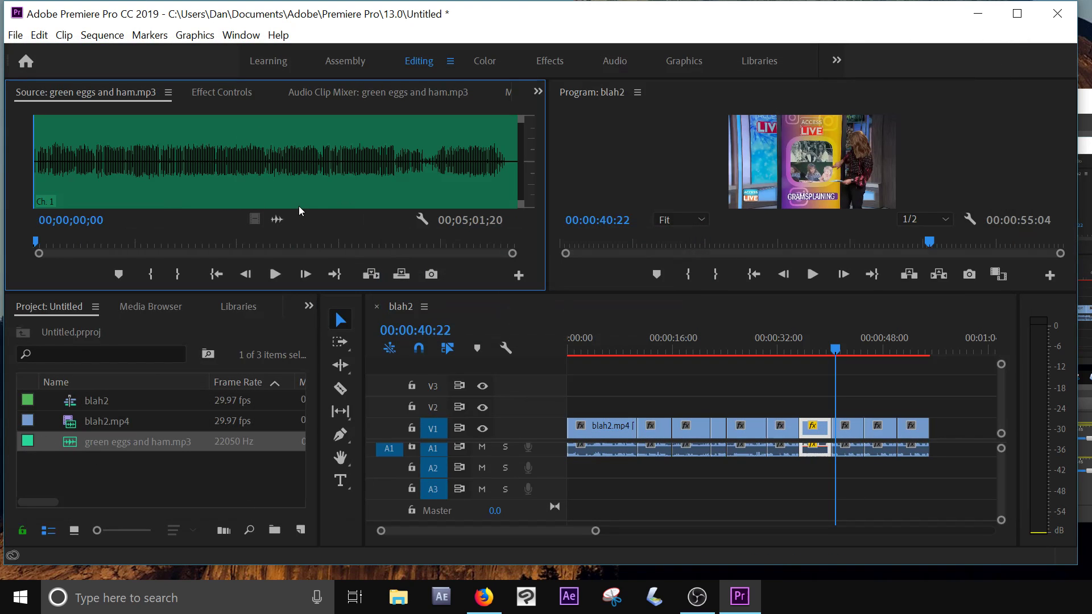
left_click_drag(147, 244, 316, 244)
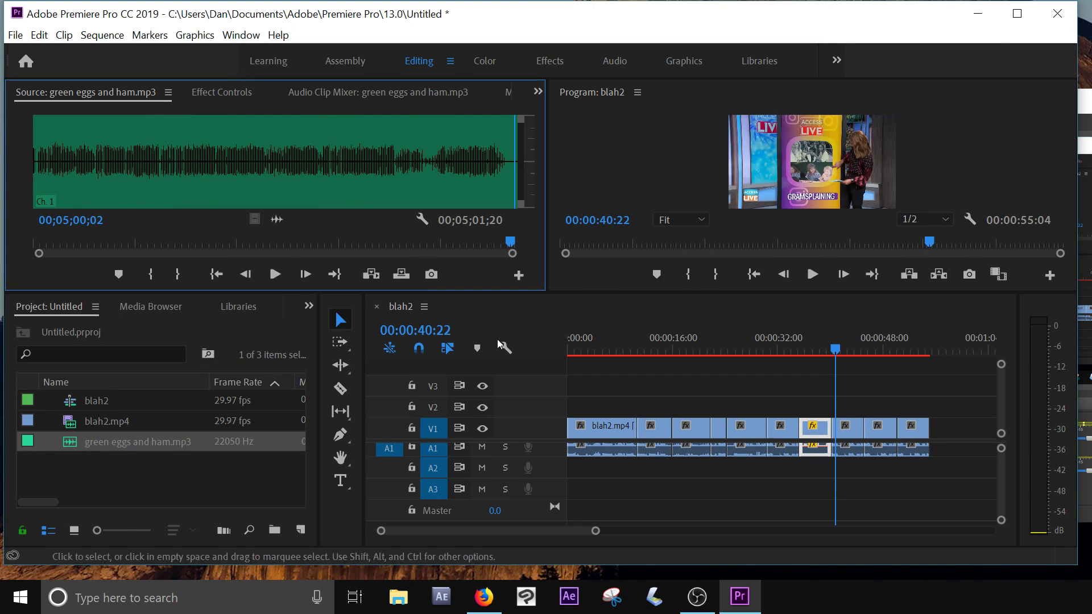
left_click(273, 163)
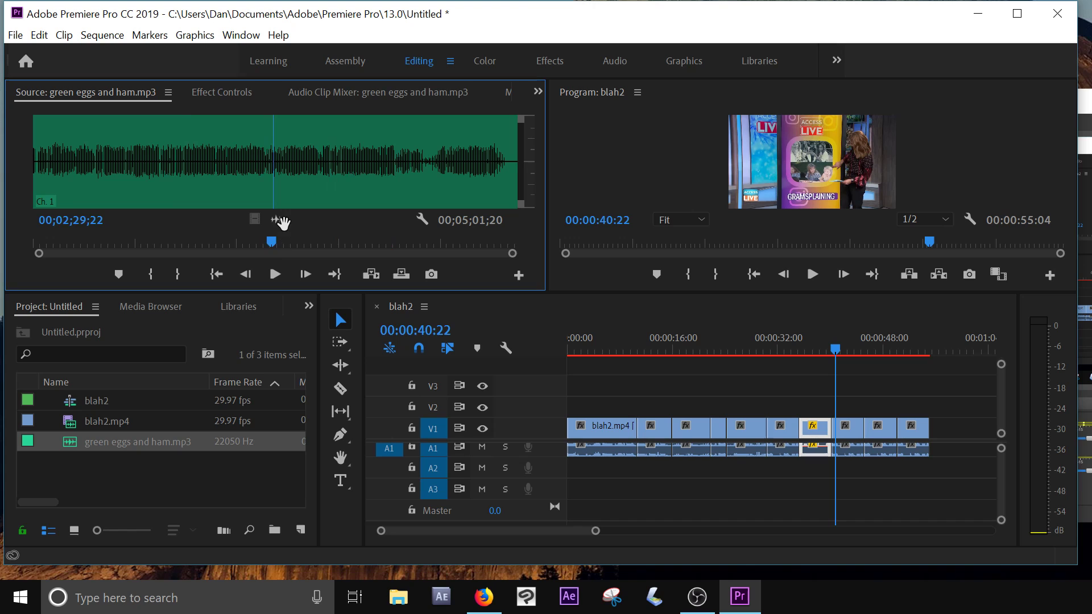
left_click_drag(282, 229, 562, 470)
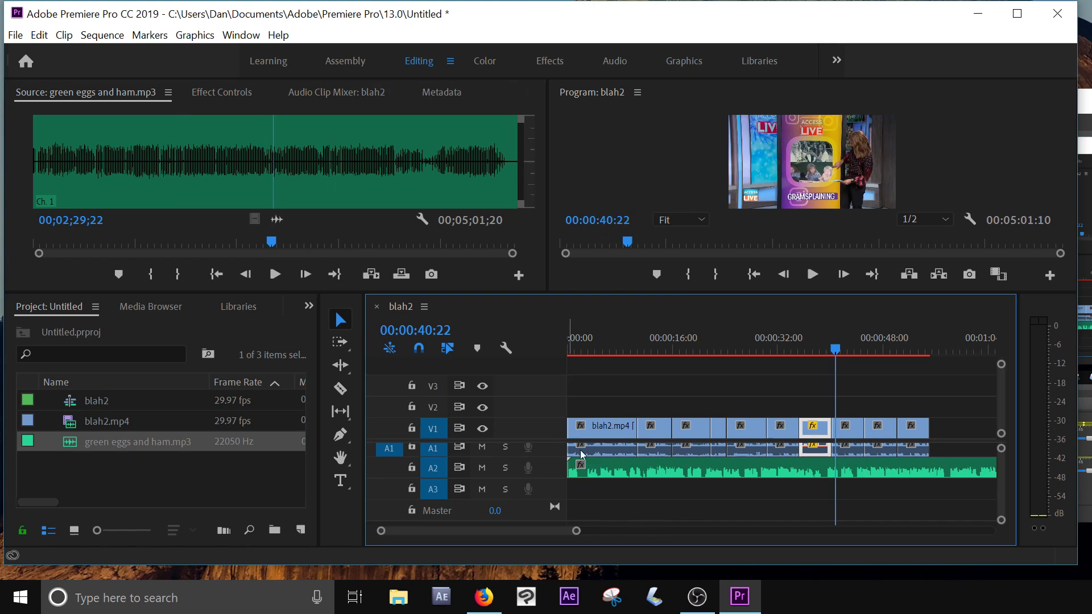
left_click_drag(630, 349, 667, 350)
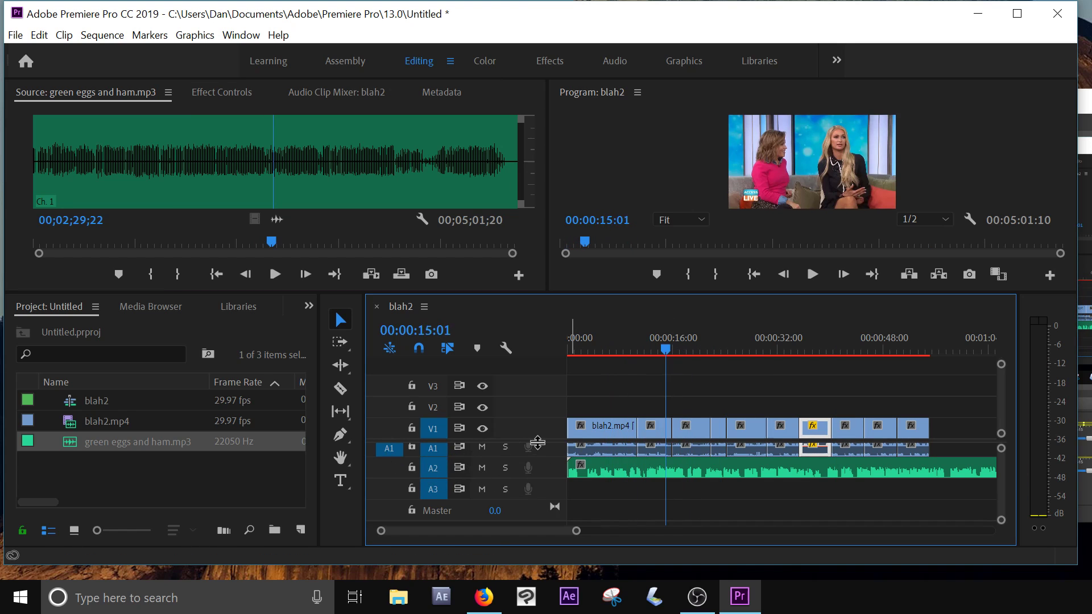
- Increase the height of the audio tracks, mute track A1 and scrub the sequence to check the sound
left_click_drag(1000, 449, 998, 420)
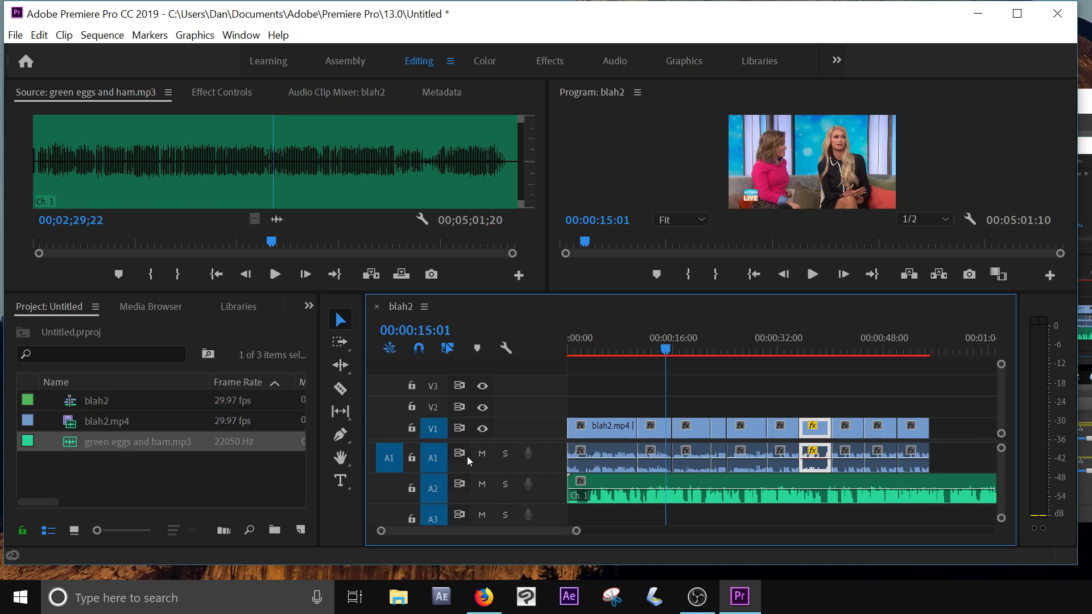
right_click(528, 457)
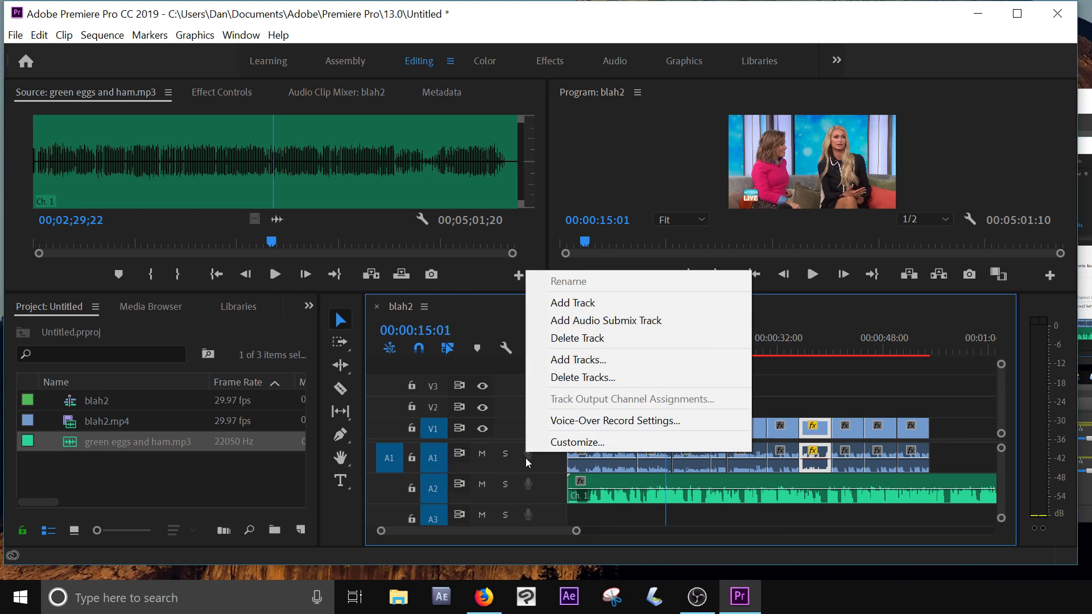
left_click(526, 458)
right_click(530, 454)
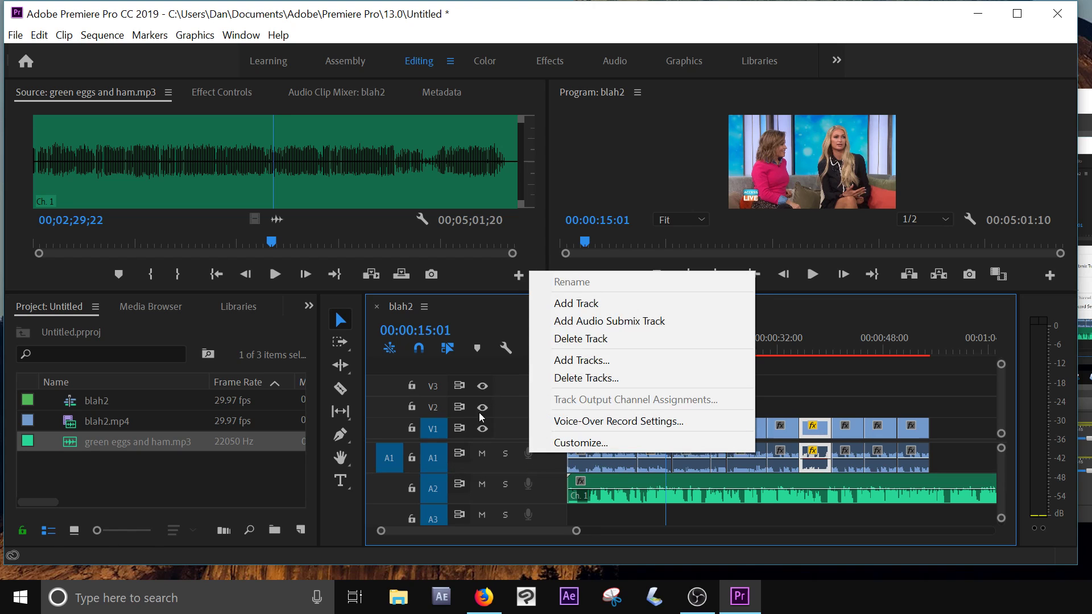
left_click(484, 458)
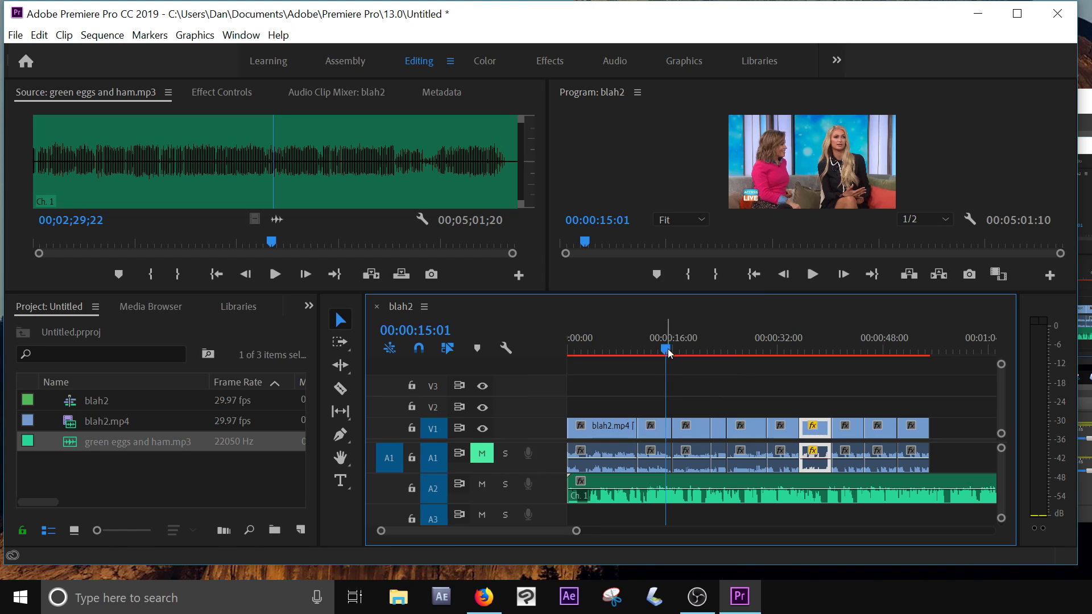
left_click_drag(668, 350, 691, 349)
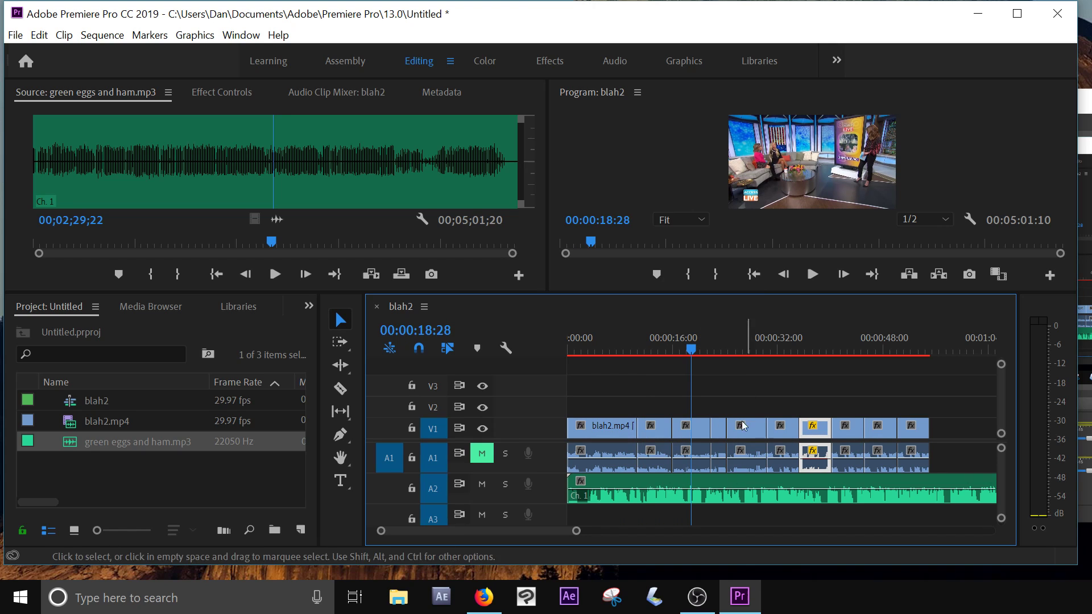
- Set the second timeline clip's horizontal Position to 629 and its Scale to 64 at 00:00:12:29
left_click(653, 340)
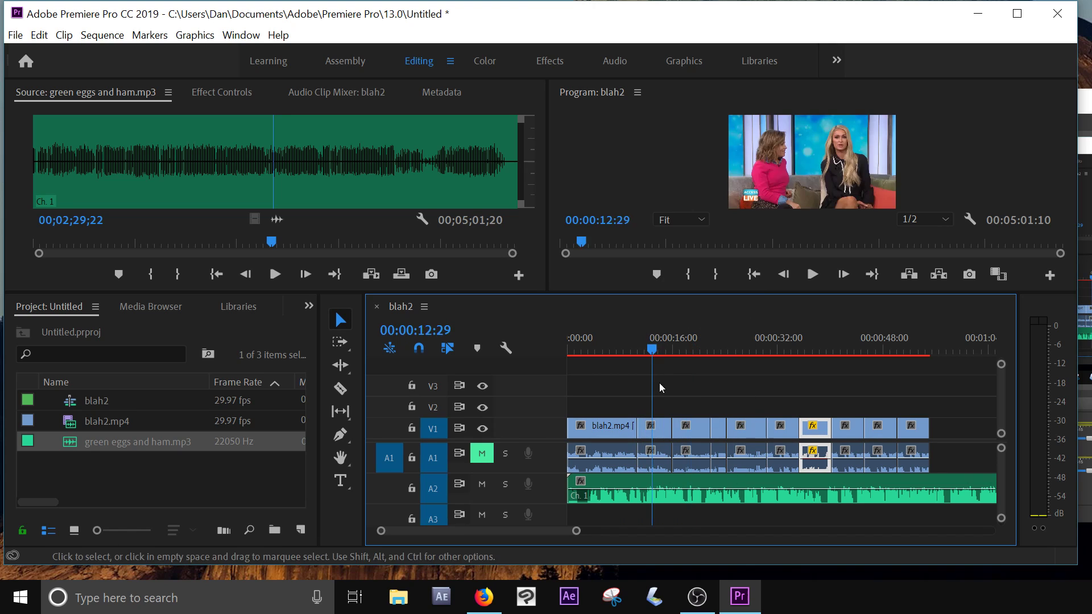
left_click(663, 426)
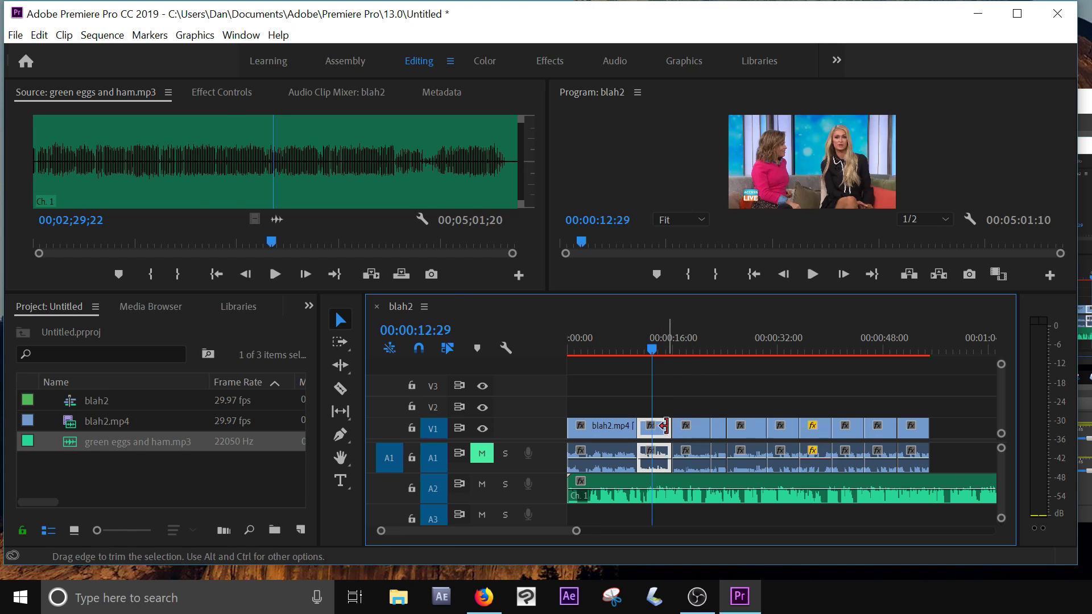
double_click(662, 430)
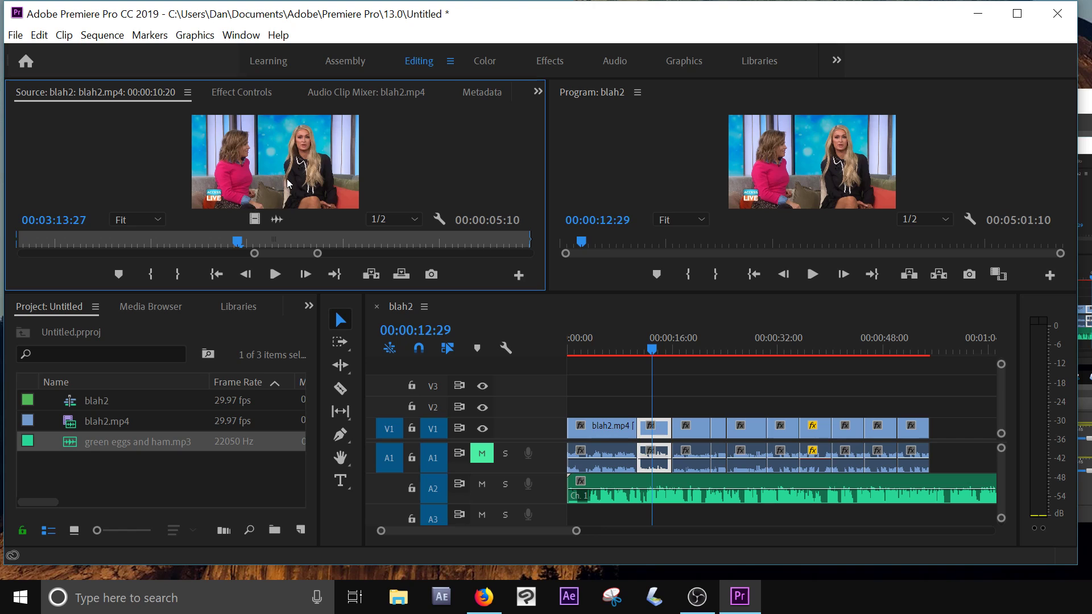
left_click(257, 93)
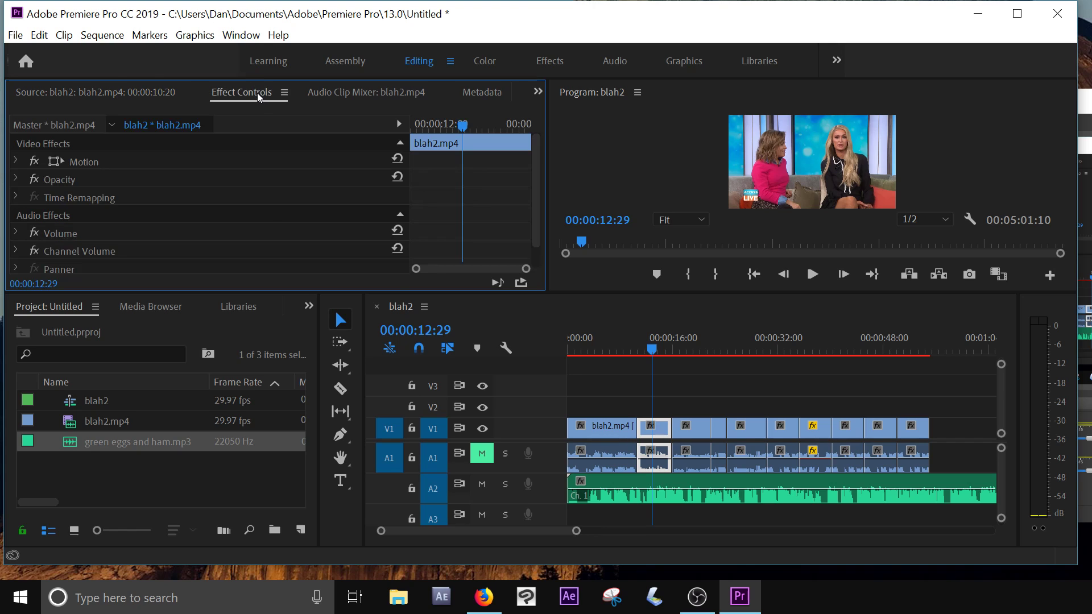
left_click(16, 161)
left_click_drag(215, 179, 191, 196)
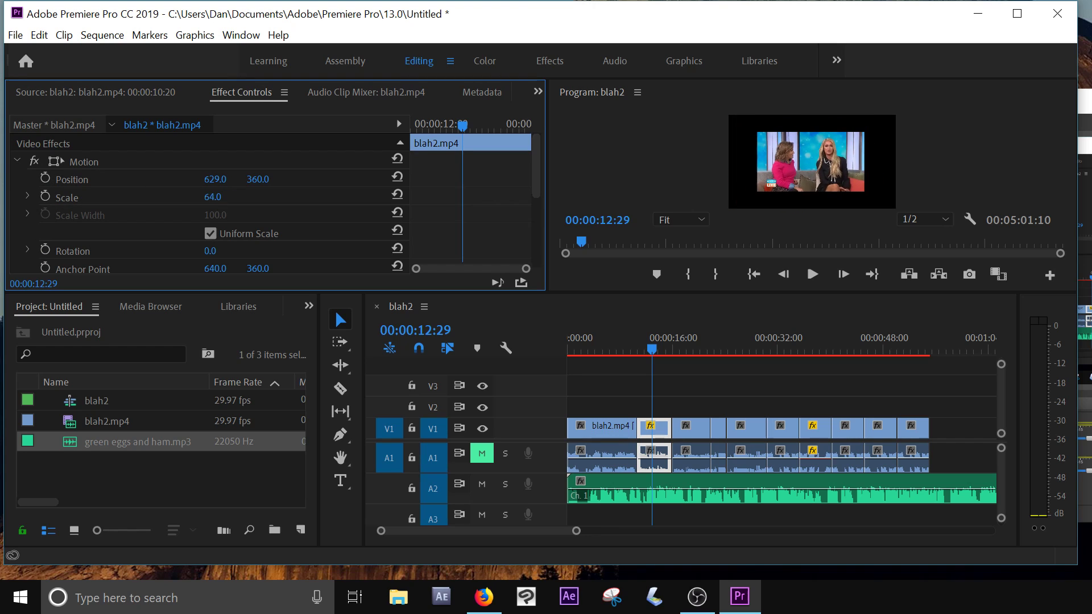
- Enlarge the shrunken clip to a Scale of 94
left_click(757, 178)
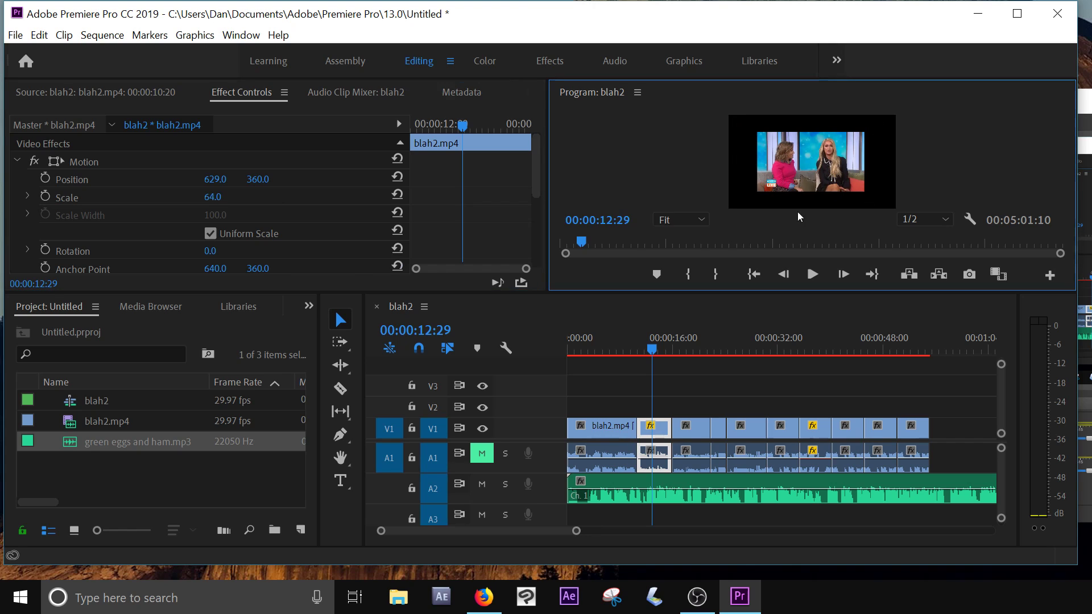
left_click(346, 345)
left_click(764, 178)
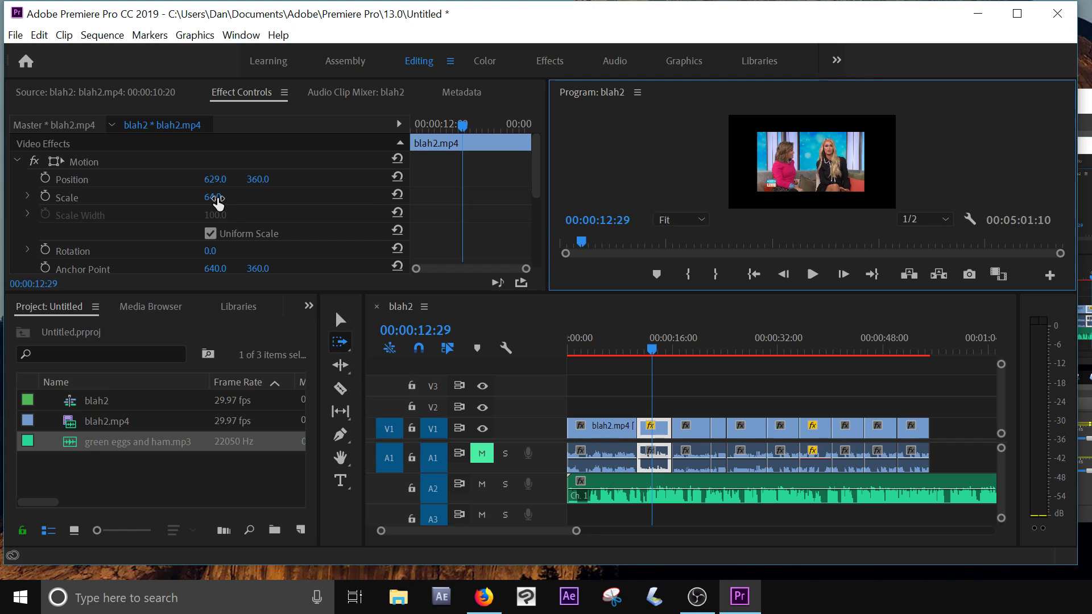
mouse_move(217, 201)
left_mouse_down()
mouse_move(239, 200)
mouse_move(229, 196)
left_mouse_up()
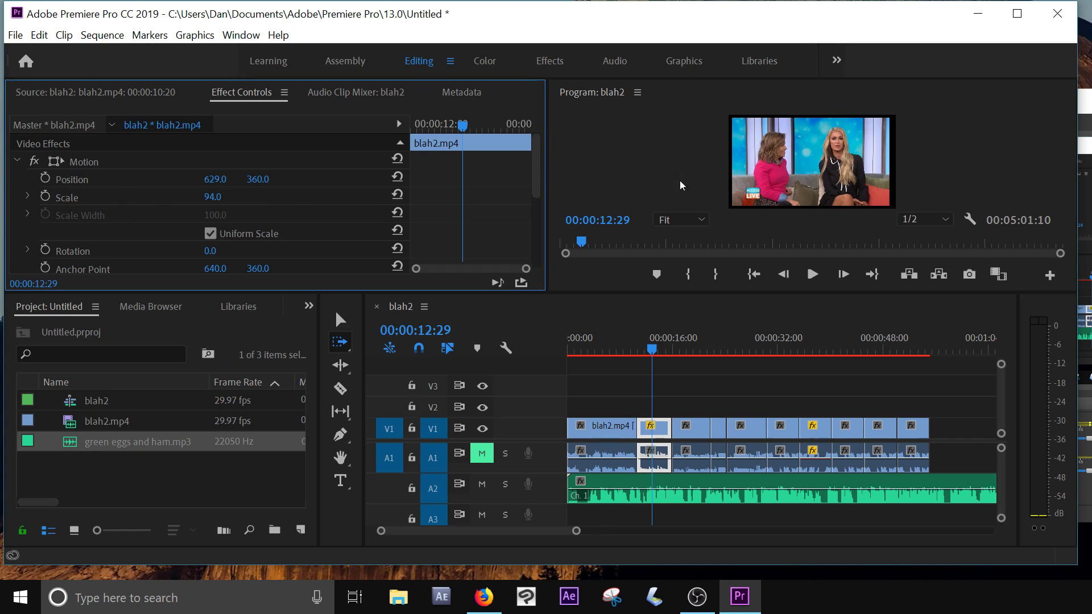
- Animate the clip's Scale with keyframes from 0 at 00:00:12:29 to 151 at 00:00:14:10
left_click(46, 196)
left_click_drag(206, 206, 152, 206)
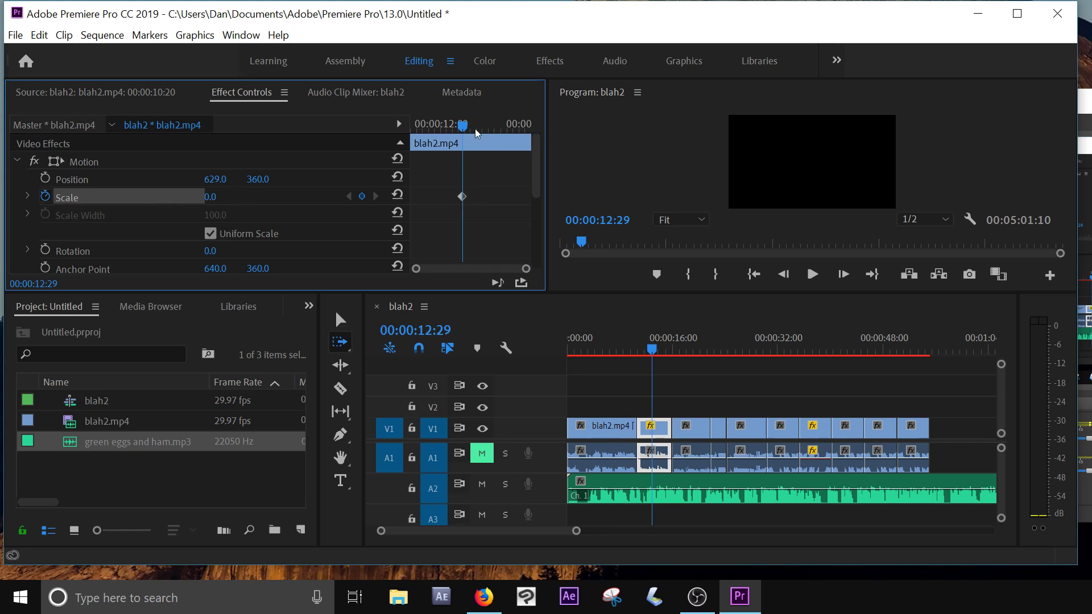
left_click_drag(466, 127, 493, 125)
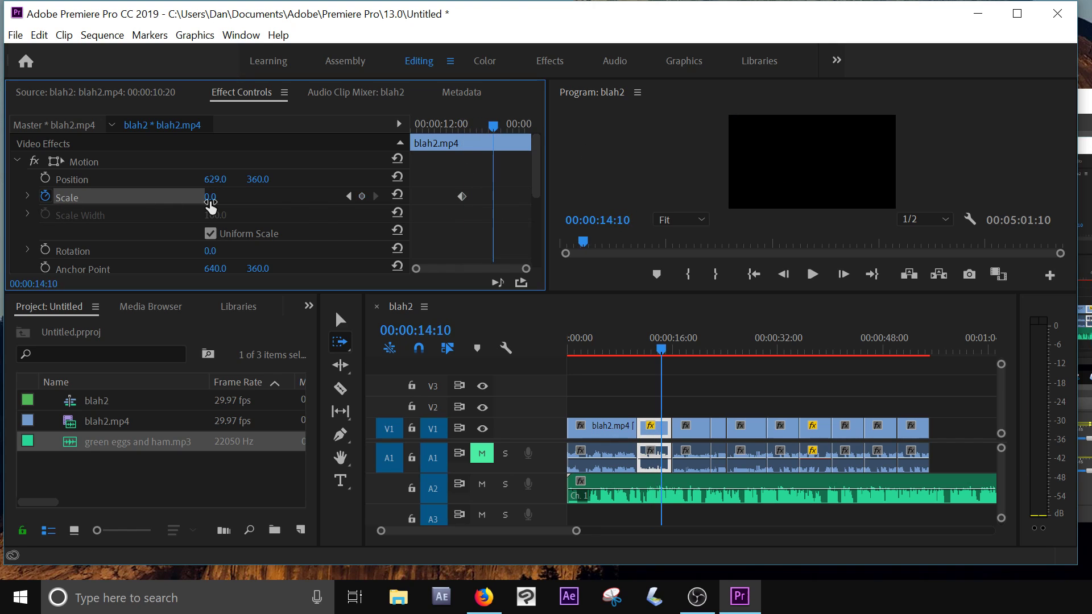
left_click_drag(211, 198, 371, 263)
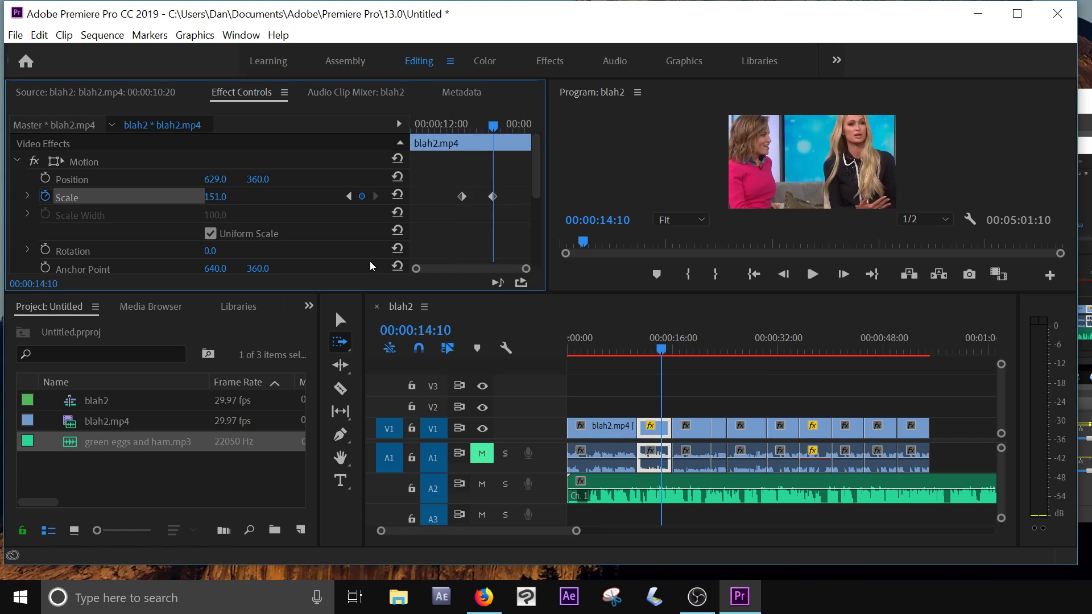
- Scrub past the scale animation and remove all Scale keyframes from the clip
left_click_drag(660, 352, 668, 354)
left_click(47, 197)
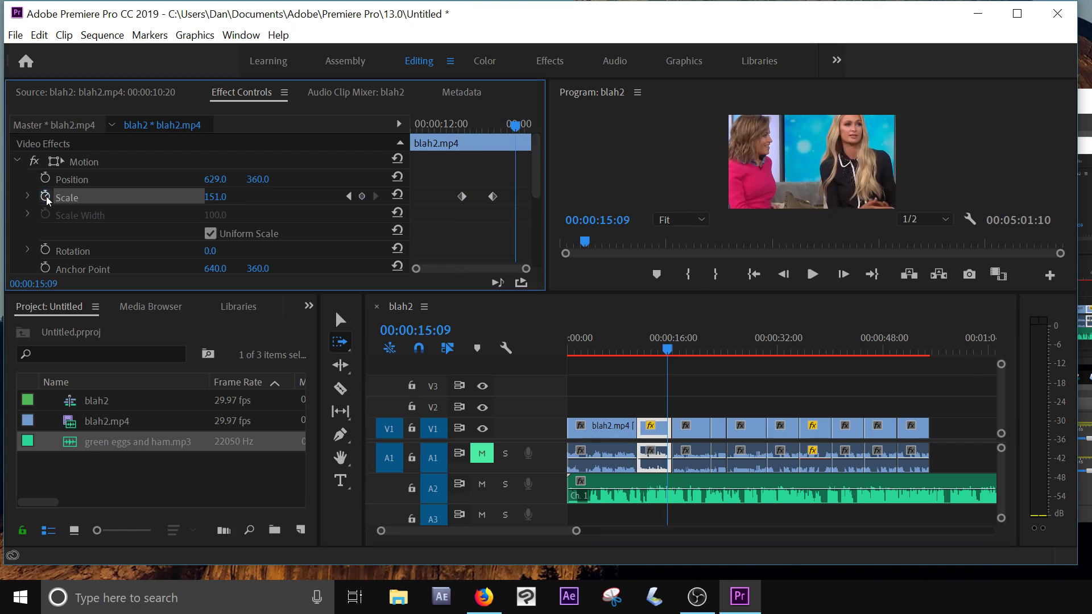
left_click(621, 312)
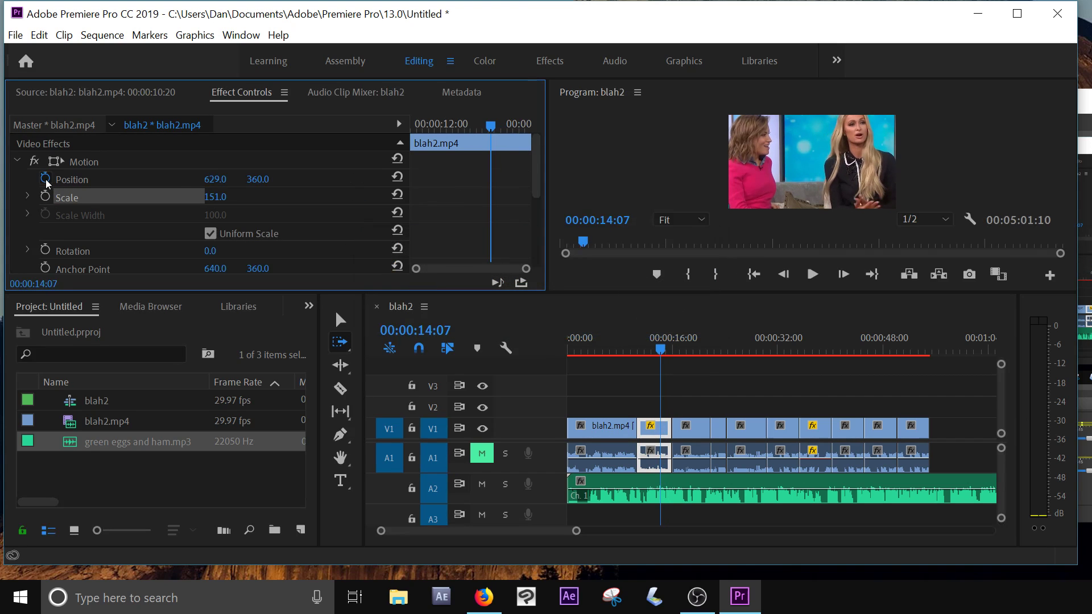
- Animate the second clip's horizontal Position with keyframes of 472 at 00:00:11:28 and 629 at 00:00:14:07
left_click(45, 178)
left_click_drag(661, 351, 646, 351)
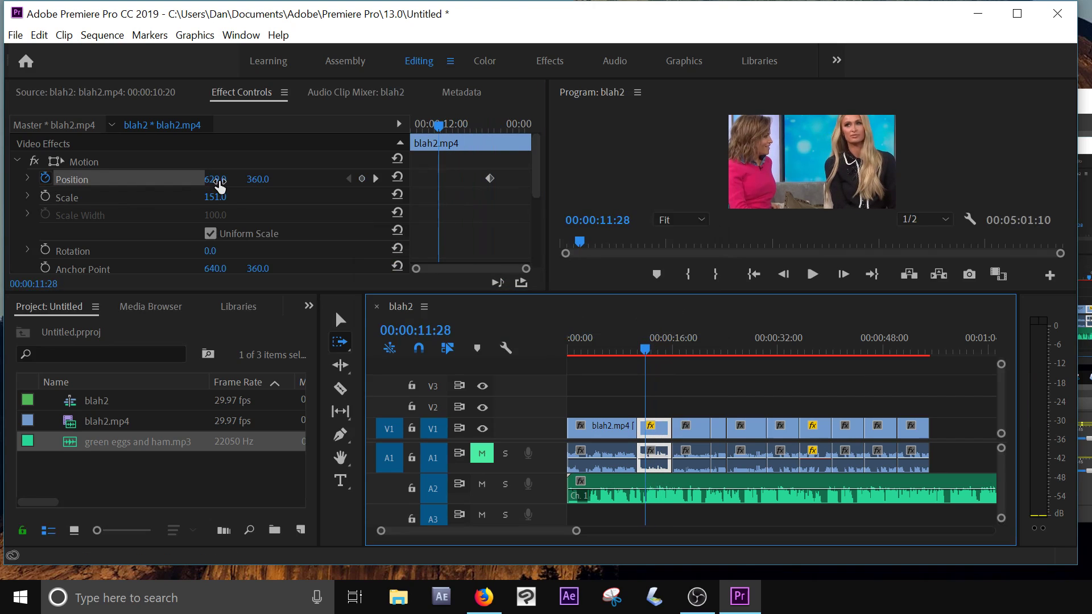
left_click_drag(216, 179, 127, 180)
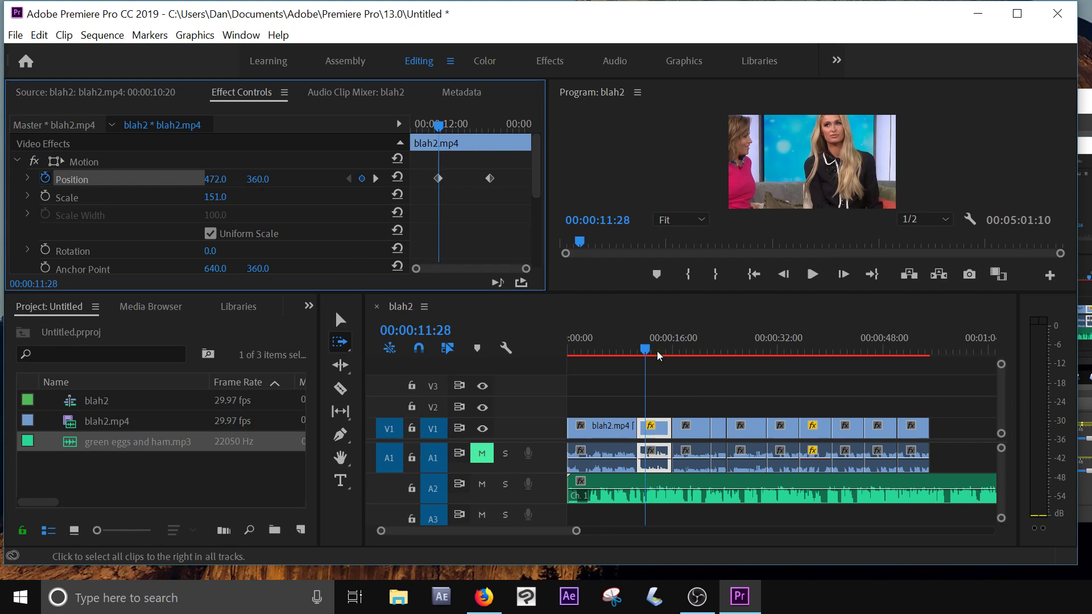
mouse_move(647, 351)
left_mouse_down()
mouse_move(667, 351)
mouse_move(641, 353)
left_mouse_up()
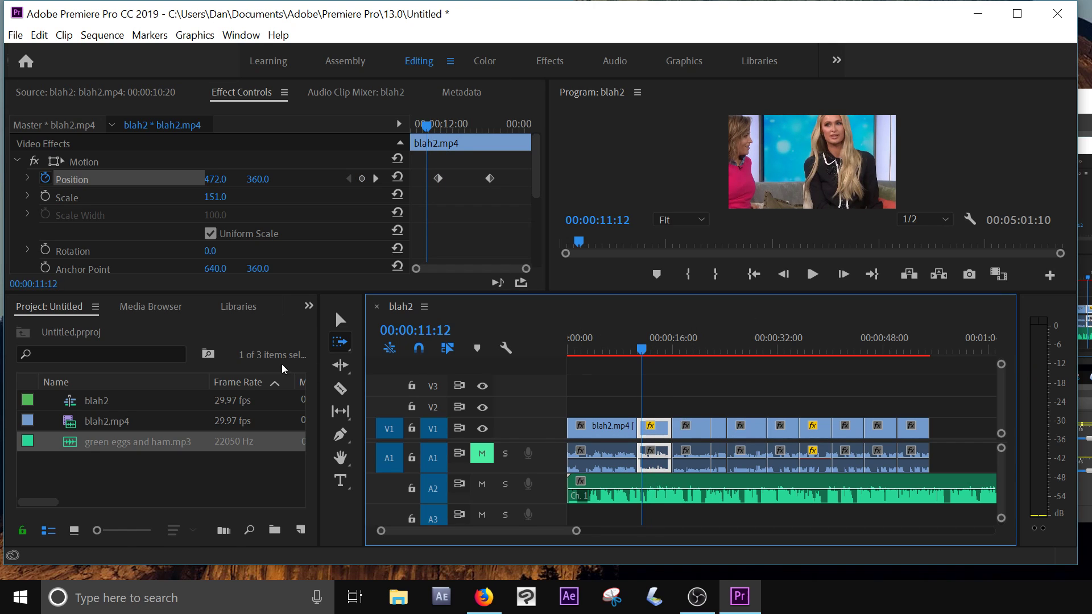
- Apply a Cross Dissolve video transition at the cut between the first and second clips on V1
left_click(340, 320)
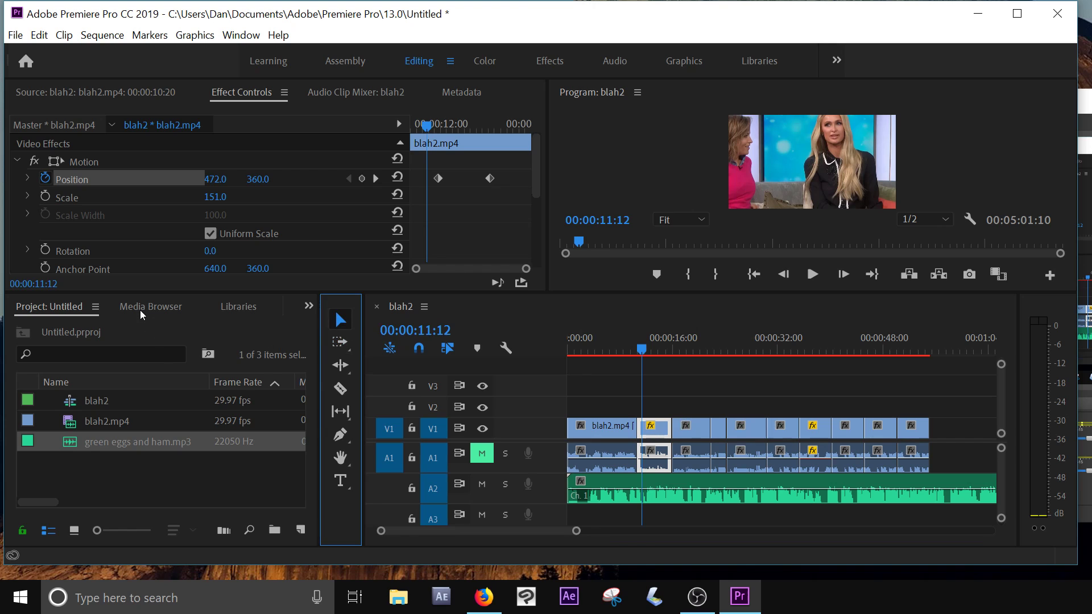
left_click(140, 307)
left_click(308, 306)
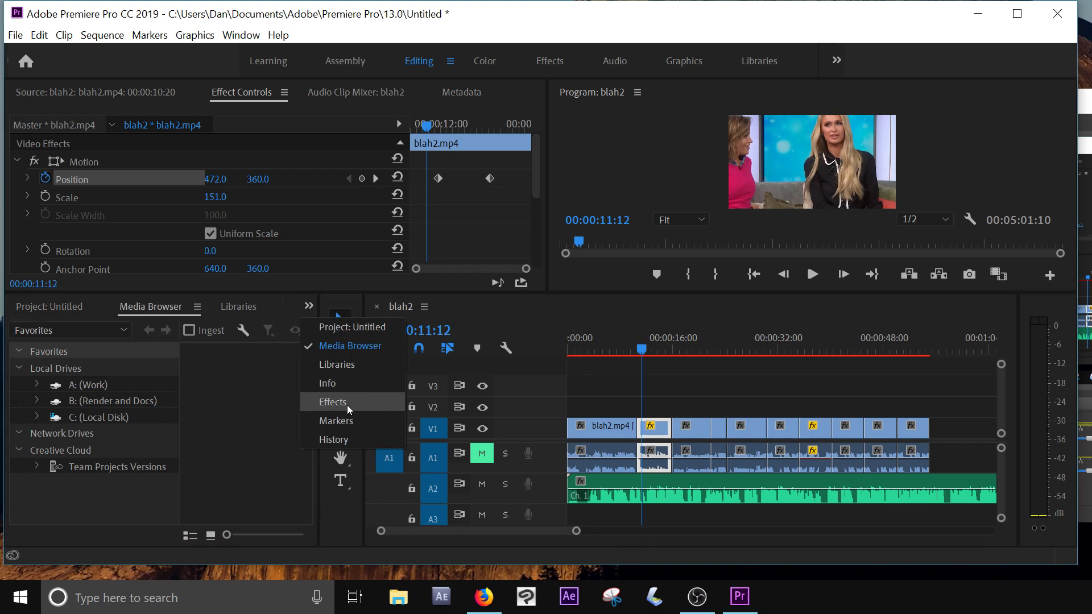
left_click(332, 402)
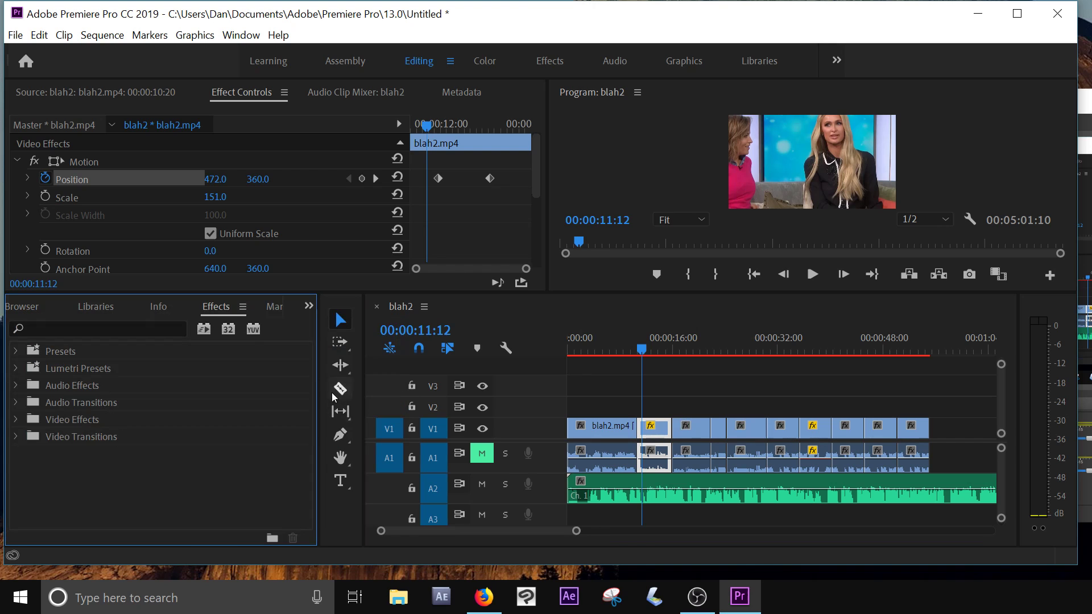
left_click(16, 436)
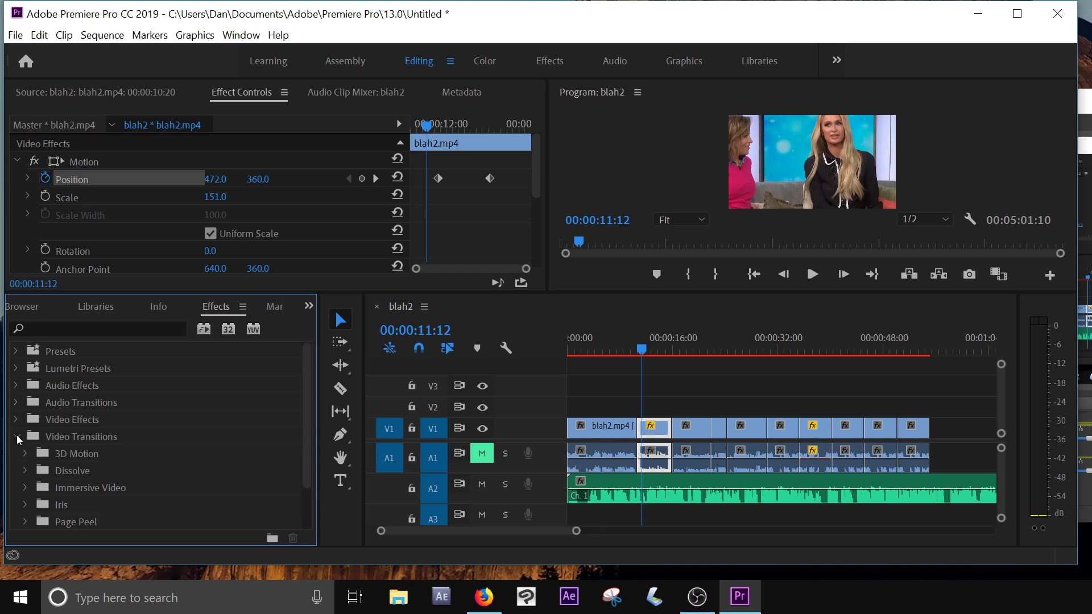
left_click(25, 471)
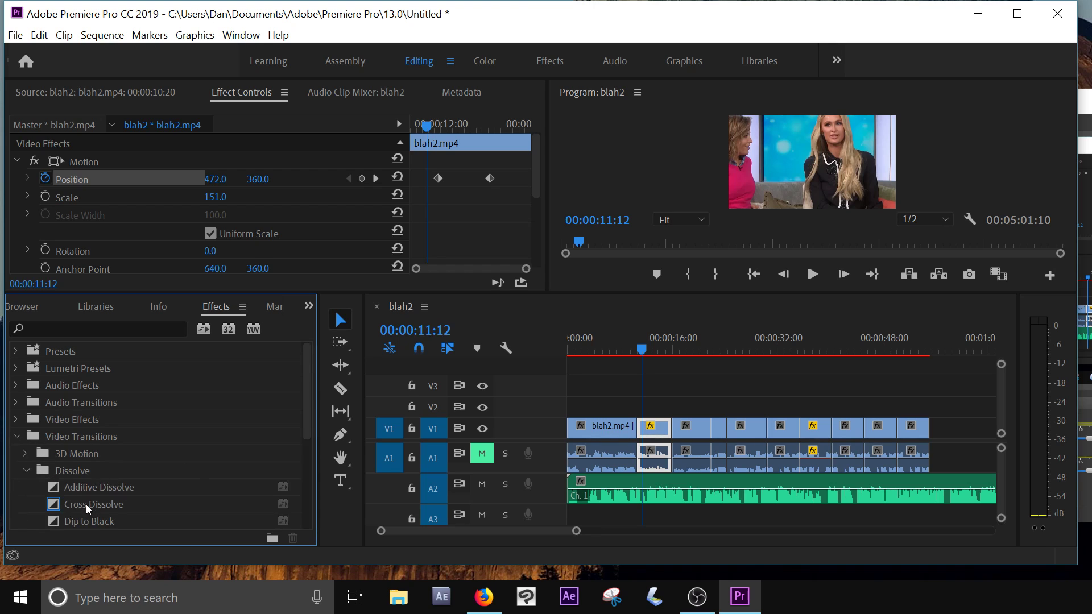
left_click_drag(86, 504, 640, 432)
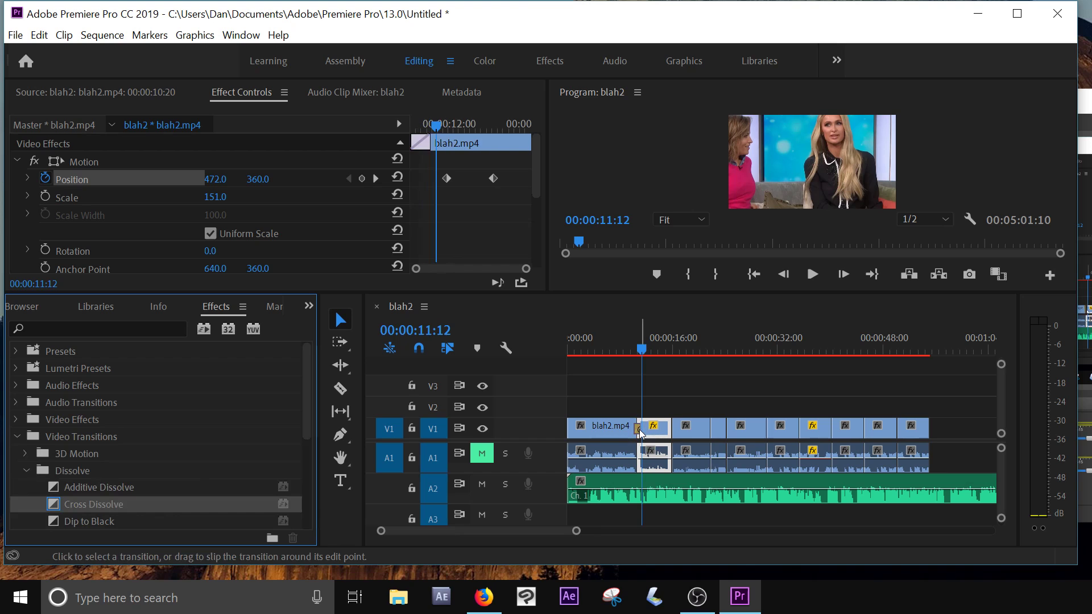
- Extend the end of the Cross Dissolve to a duration of 00:00:01:15 and scrub through the blend
double_click(638, 433)
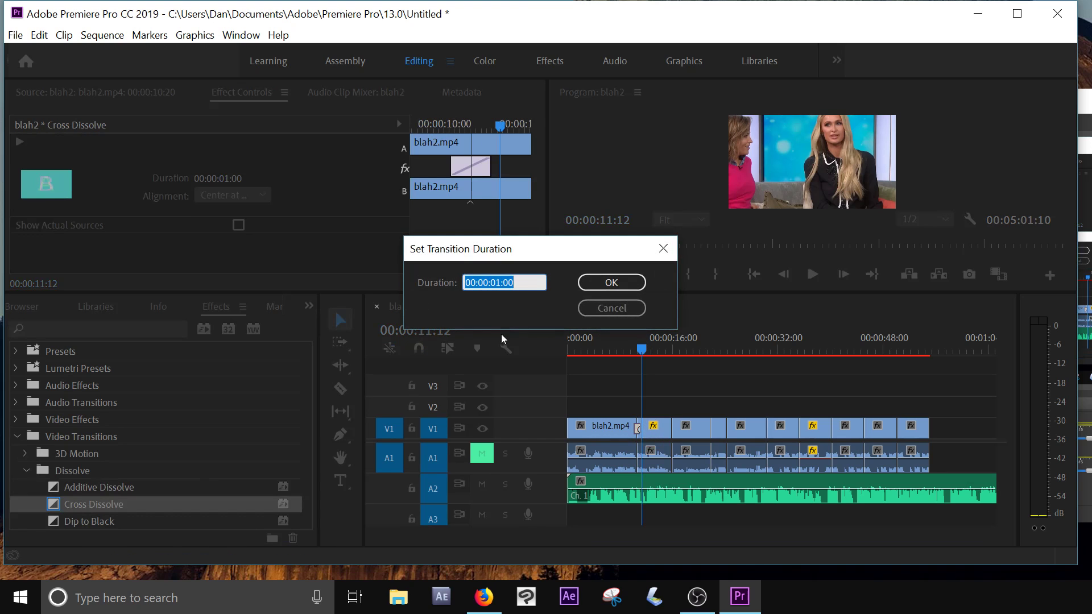
left_click(597, 288)
left_click(494, 168)
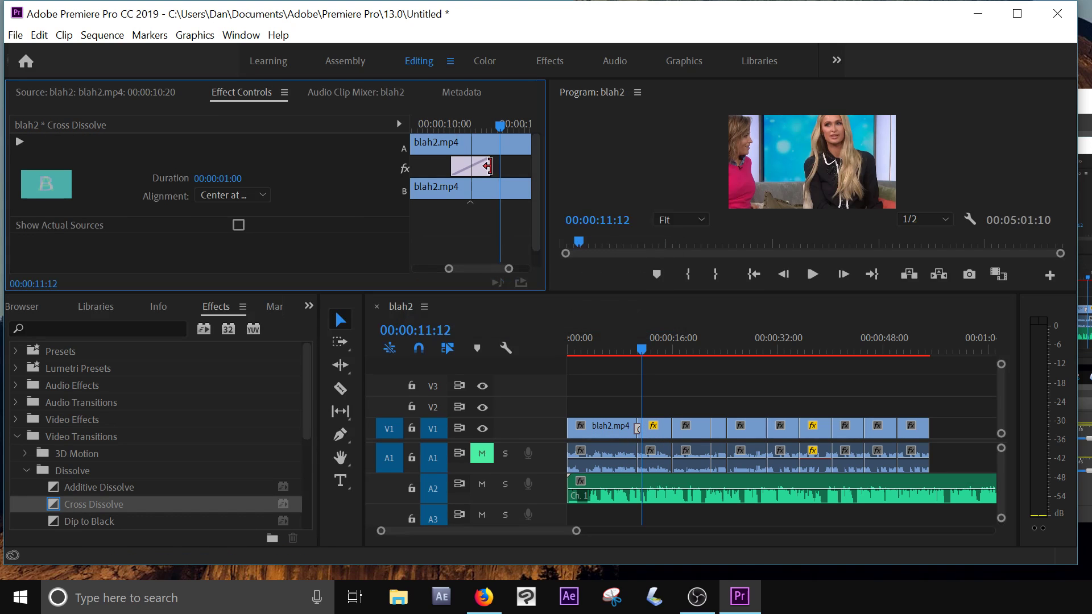
left_click_drag(489, 166, 510, 166)
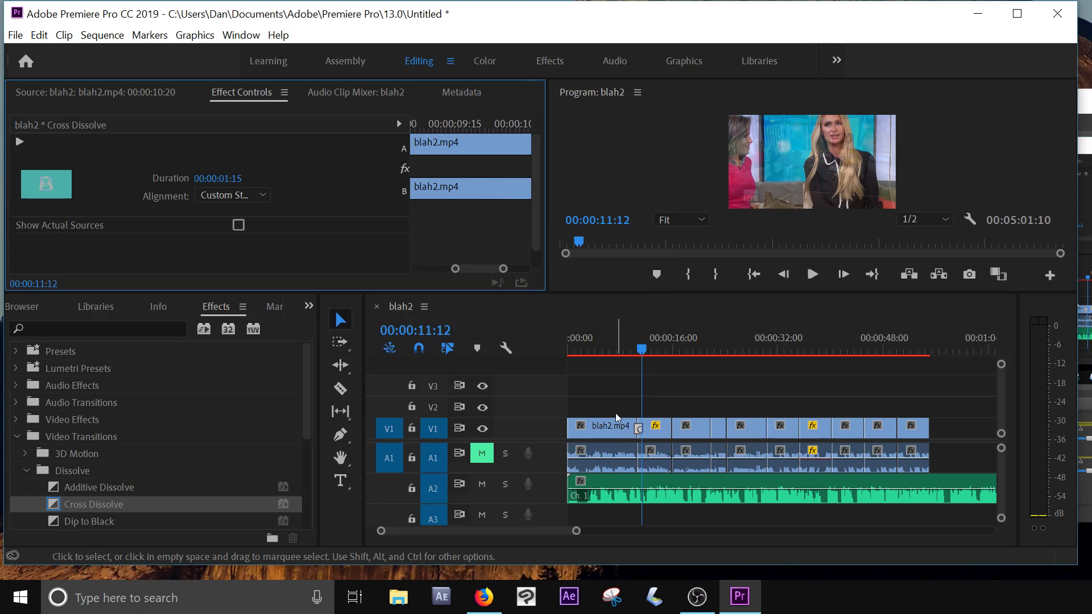
left_click_drag(457, 273, 523, 276)
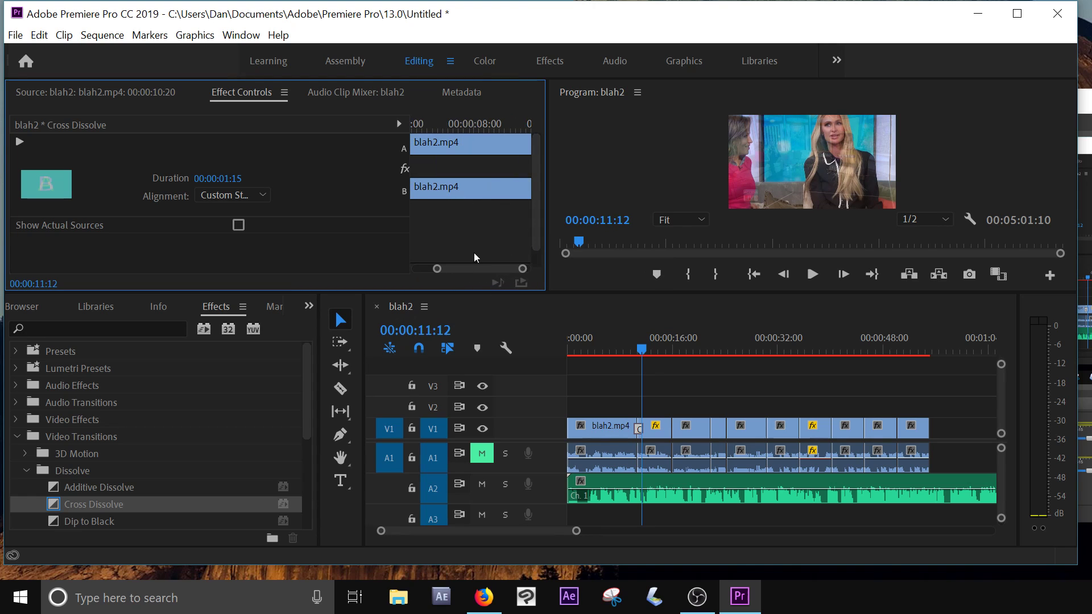
left_click(639, 351)
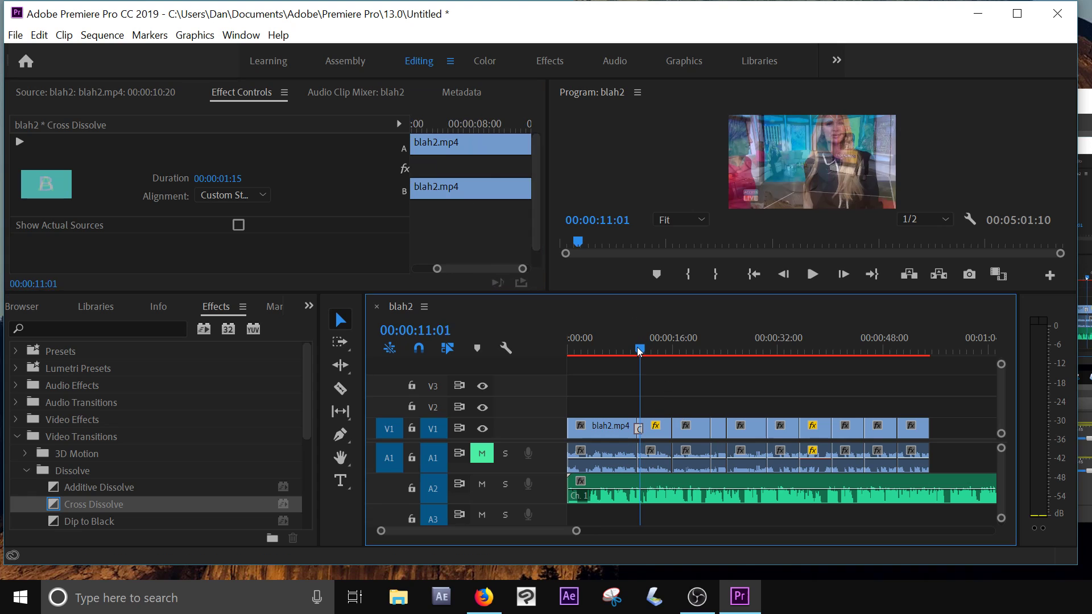
left_click_drag(639, 351, 637, 351)
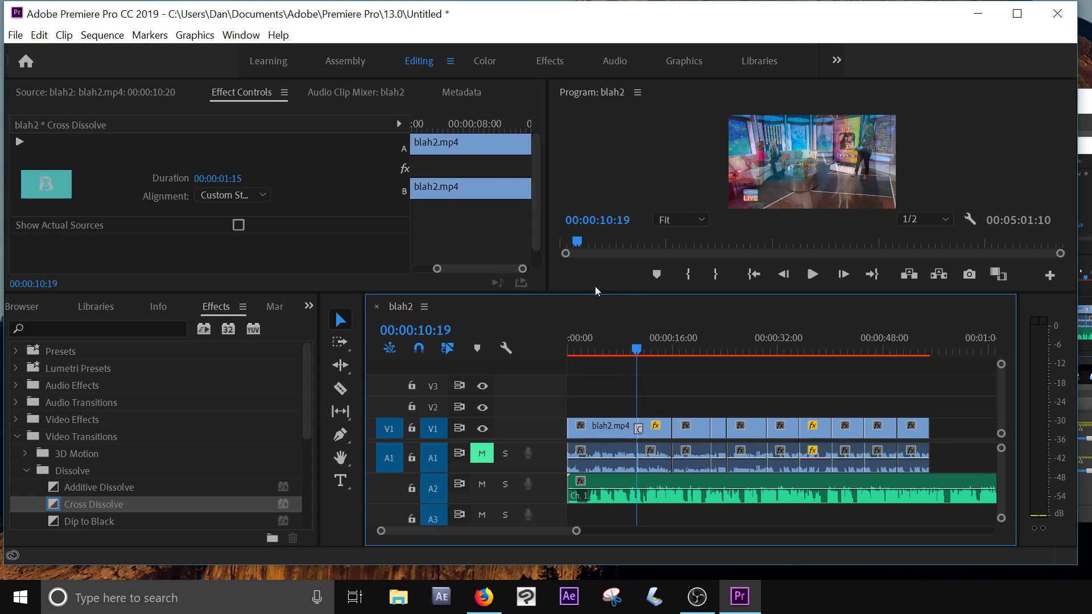
- Widen the transition's timeline view and extend the Cross Dissolve's start earlier, to a duration of 00:00:02:03
left_click_drag(478, 133, 501, 138)
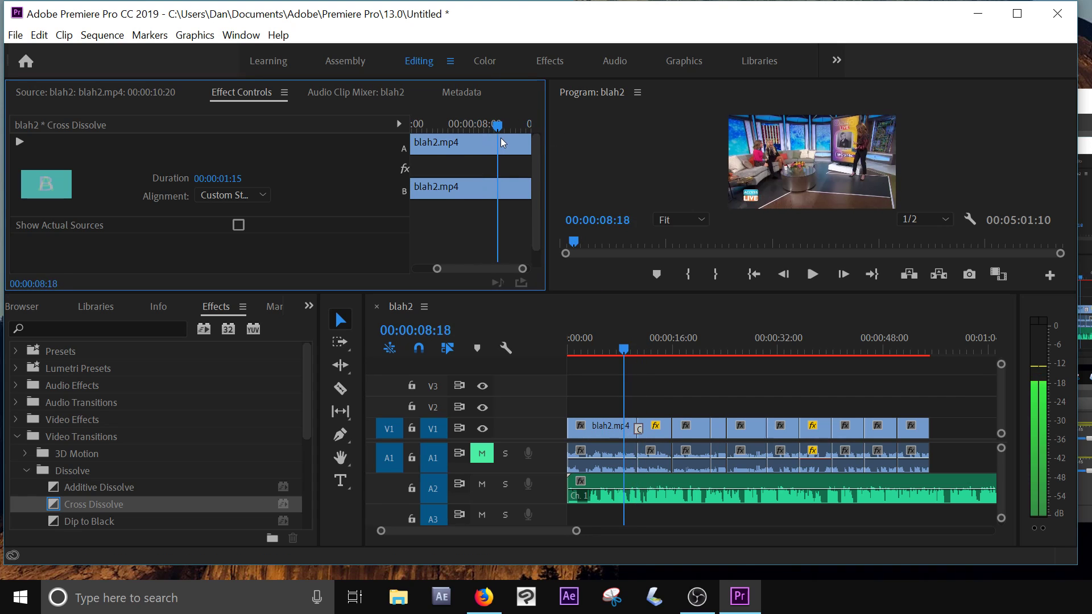
left_click_drag(551, 201, 678, 201)
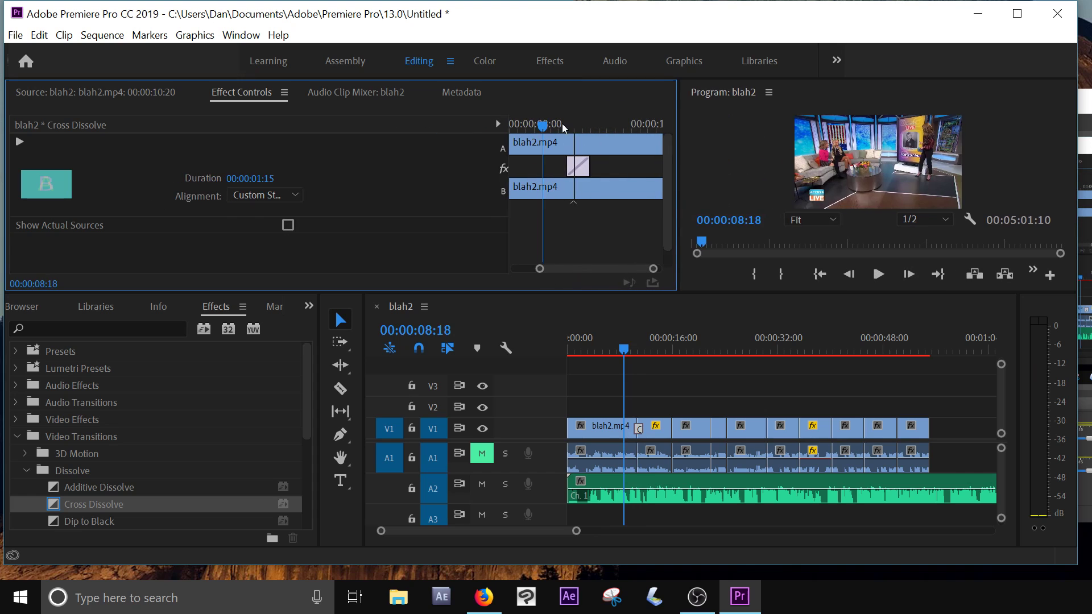
left_click_drag(562, 124, 573, 128)
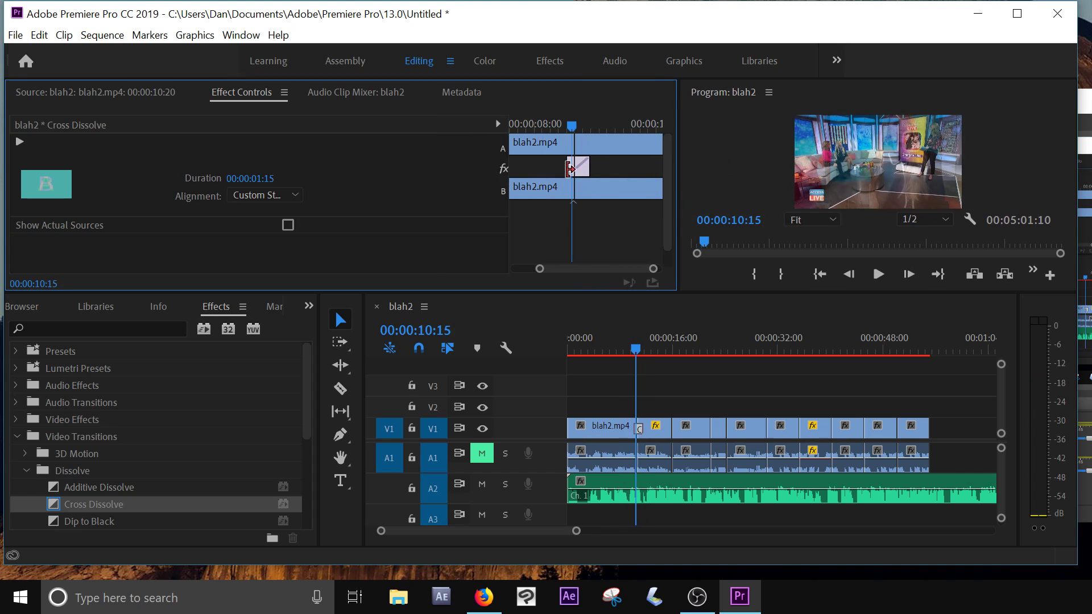
left_click_drag(568, 169, 552, 169)
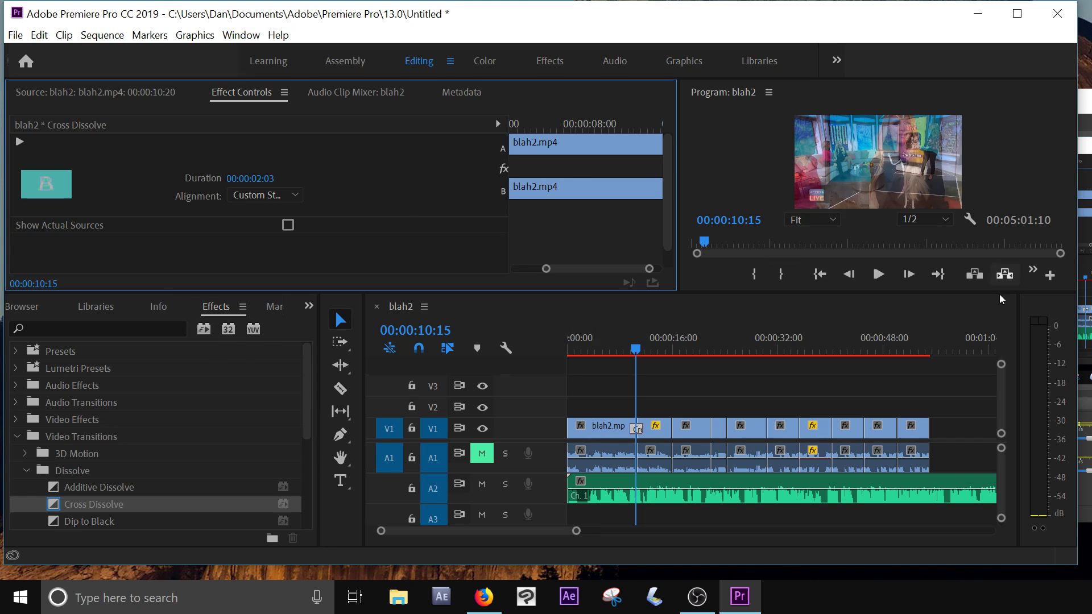
- Scrub past the transition to 00:00:12:29 and bring back the project's media list
left_click_drag(649, 351, 655, 381)
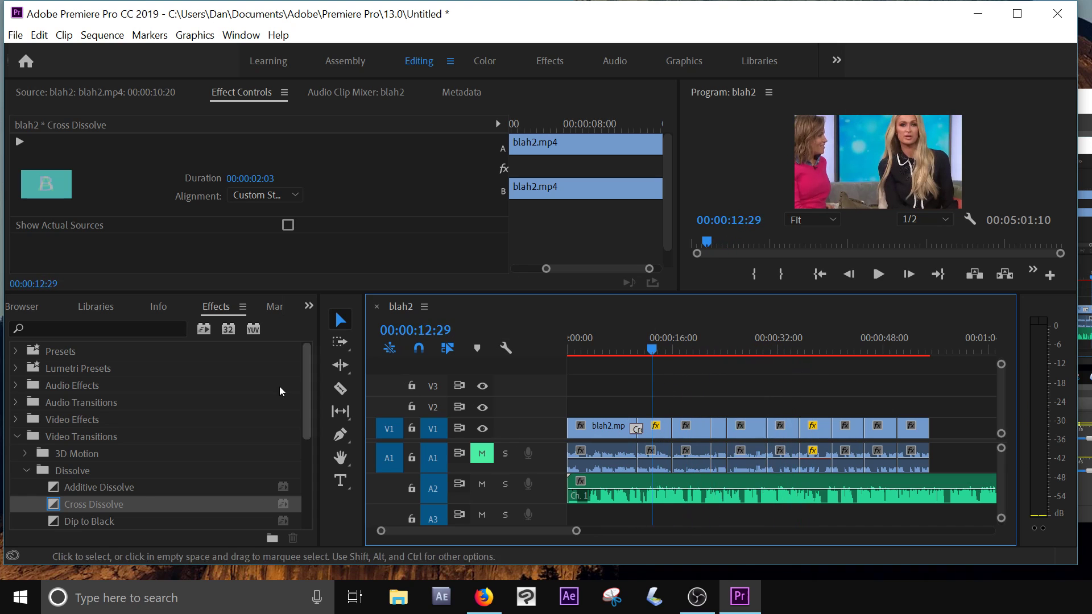
left_click(33, 305)
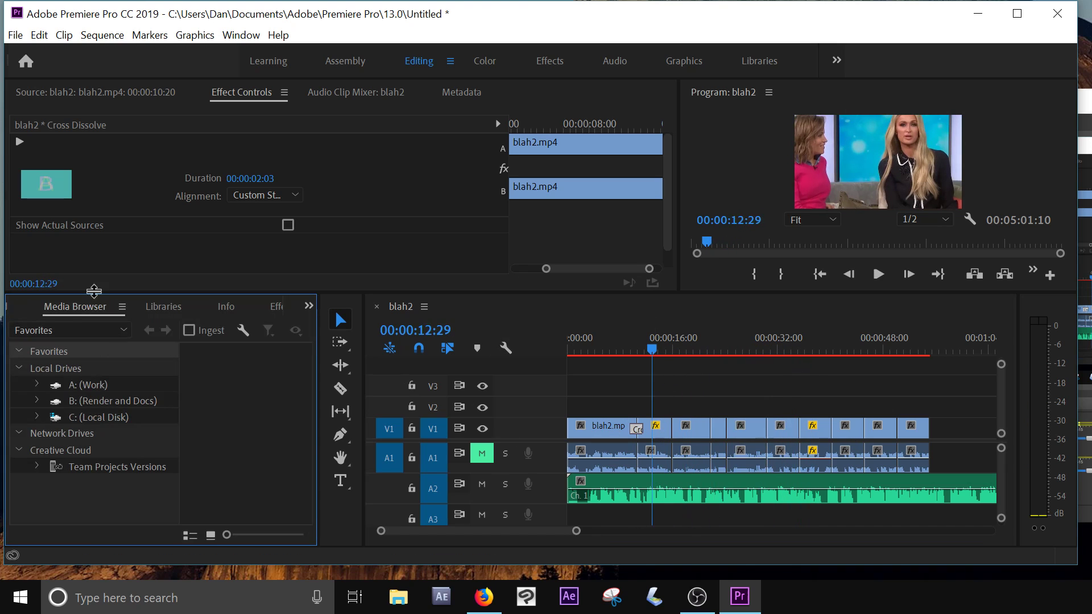
left_click(20, 310)
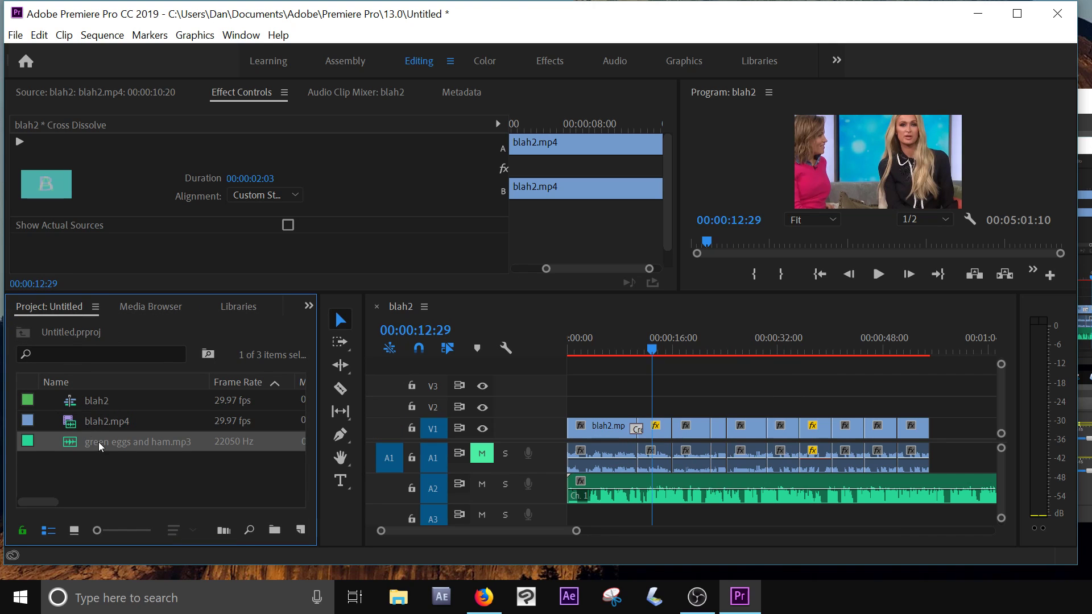